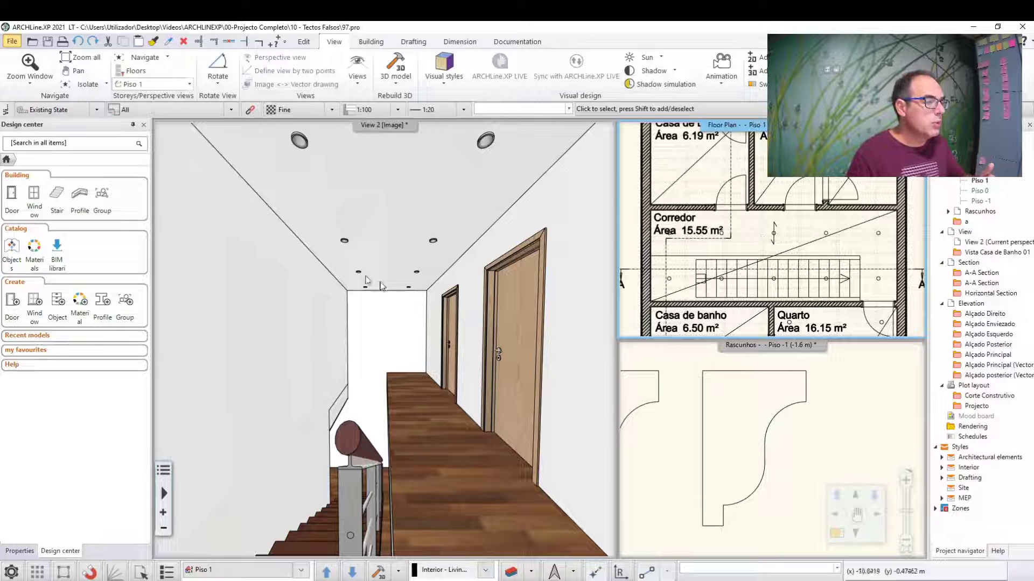
# Select the corridor's plain ceiling slab to list its properties (2.5 m elevation, 0.02 m thick).
pyautogui.click(393, 257)
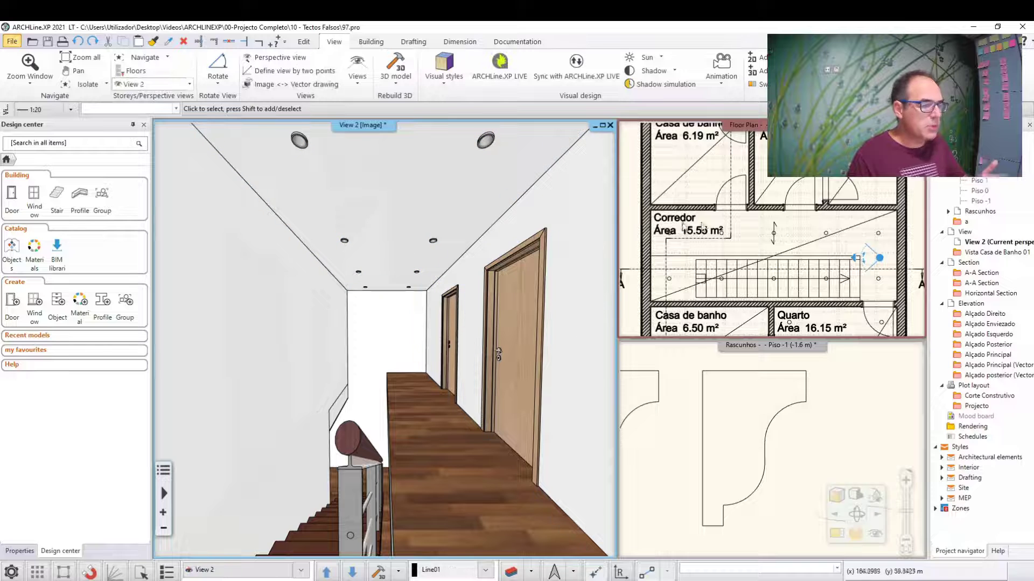
pyautogui.click(807, 250)
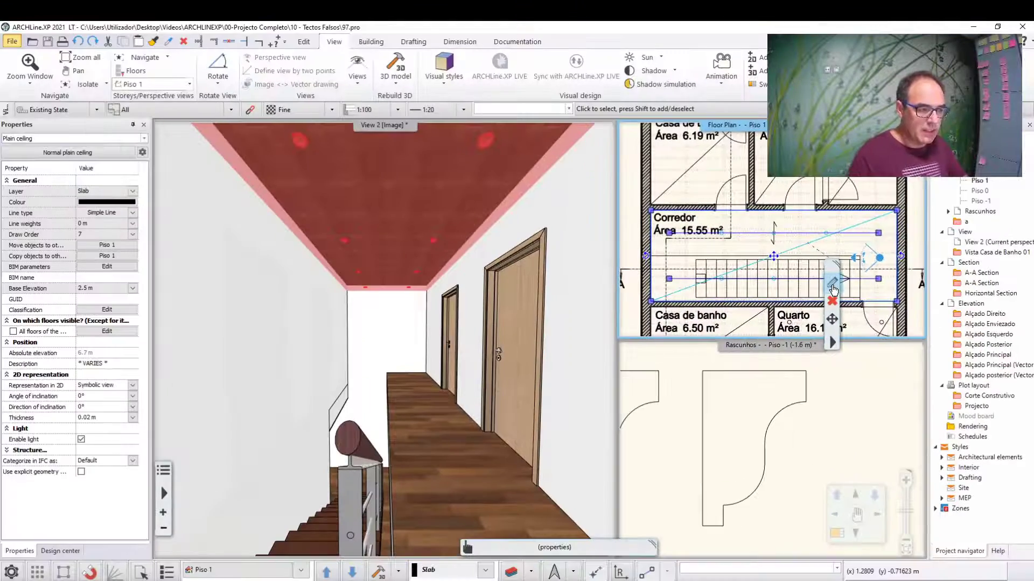
# Open the ceiling's Simple border moulding, a 0.02 × 0.15 m profile, from its default units.
pyautogui.click(832, 283)
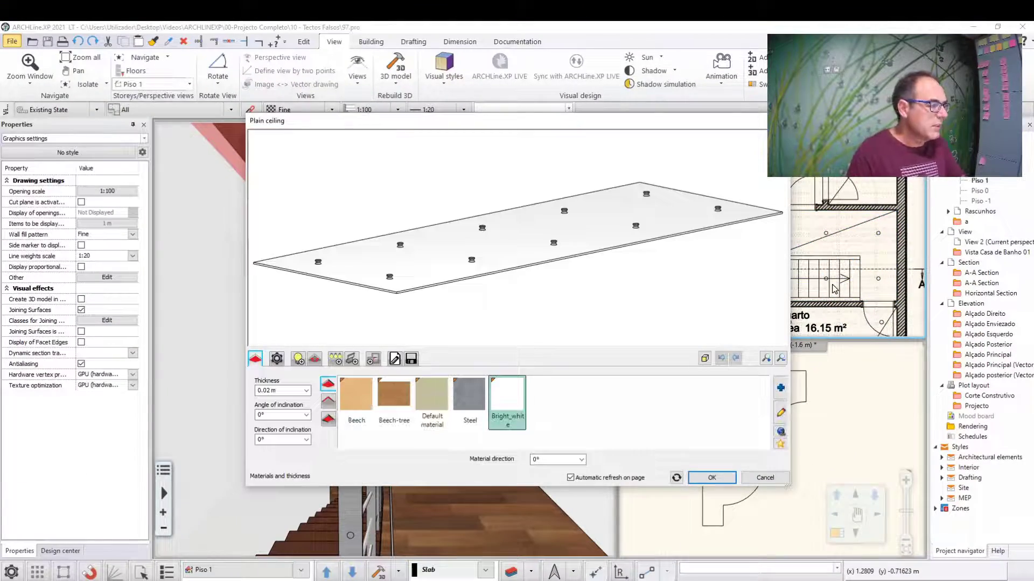
pyautogui.click(277, 359)
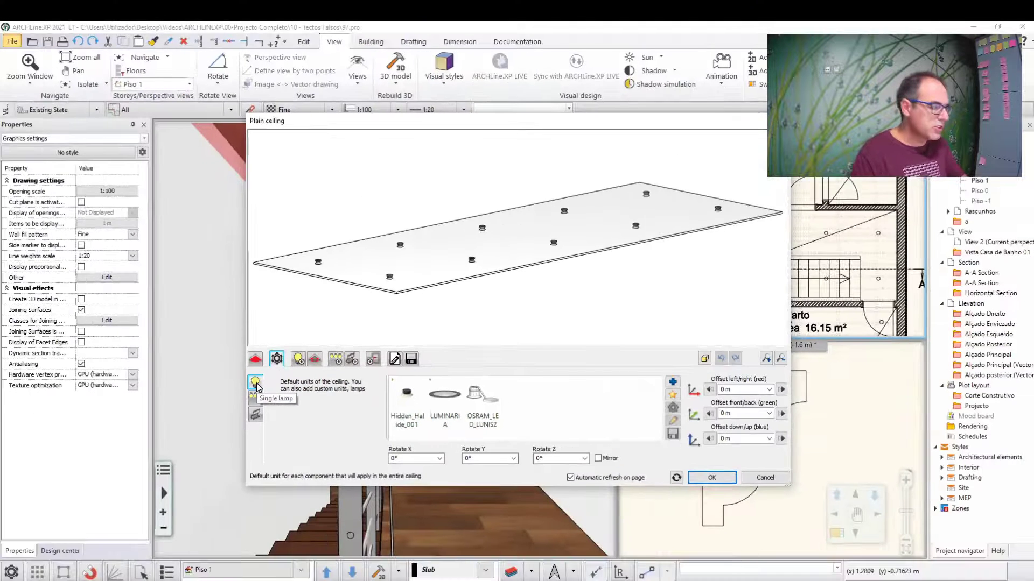
pyautogui.click(256, 414)
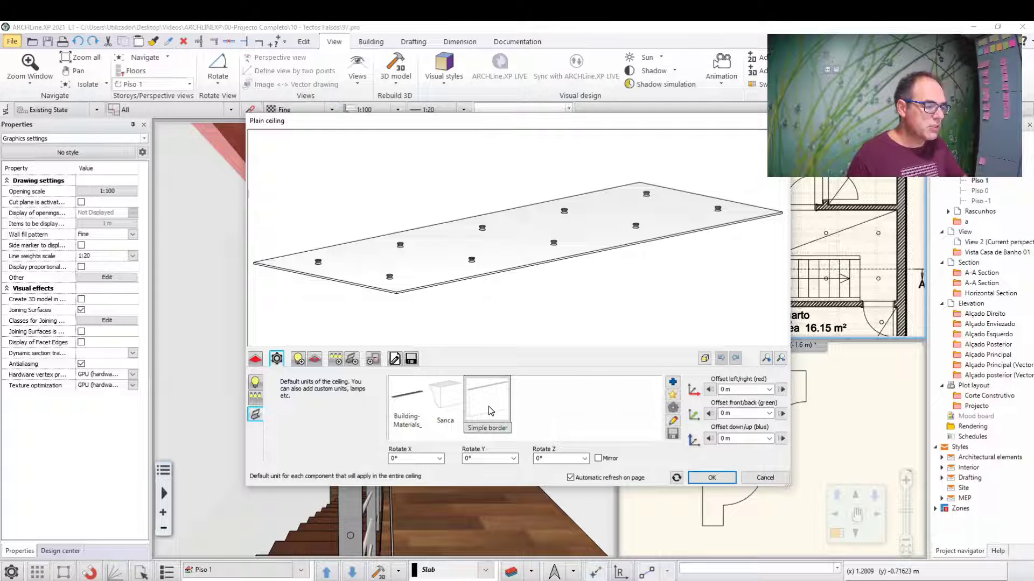
pyautogui.press('Return')
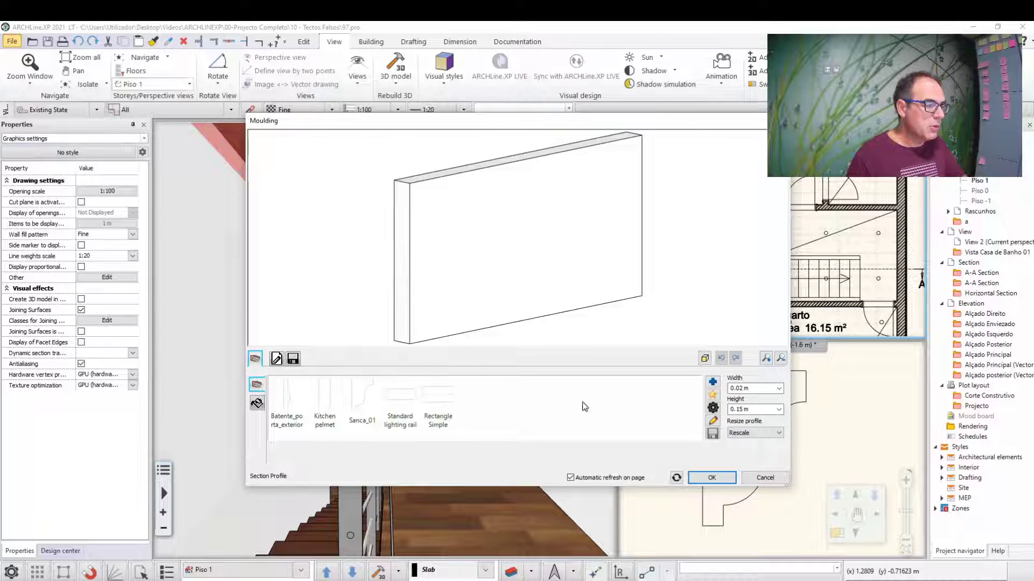
# Preview moulding profiles and apply Batente_porta_exterior, 0.03 m wide by 0.15 m high.
pyautogui.click(368, 400)
pyautogui.click(401, 398)
pyautogui.click(279, 402)
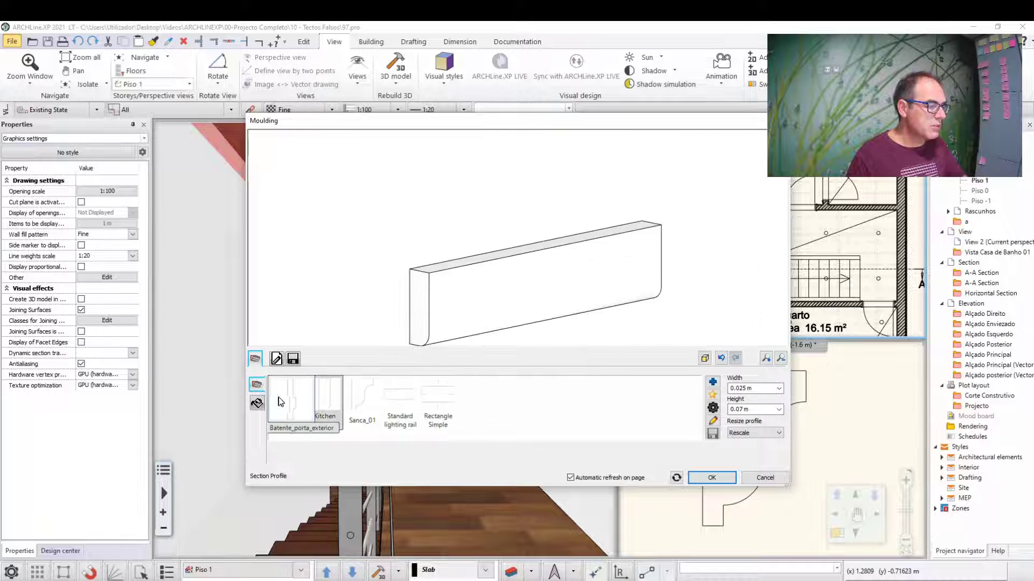
pyautogui.click(279, 403)
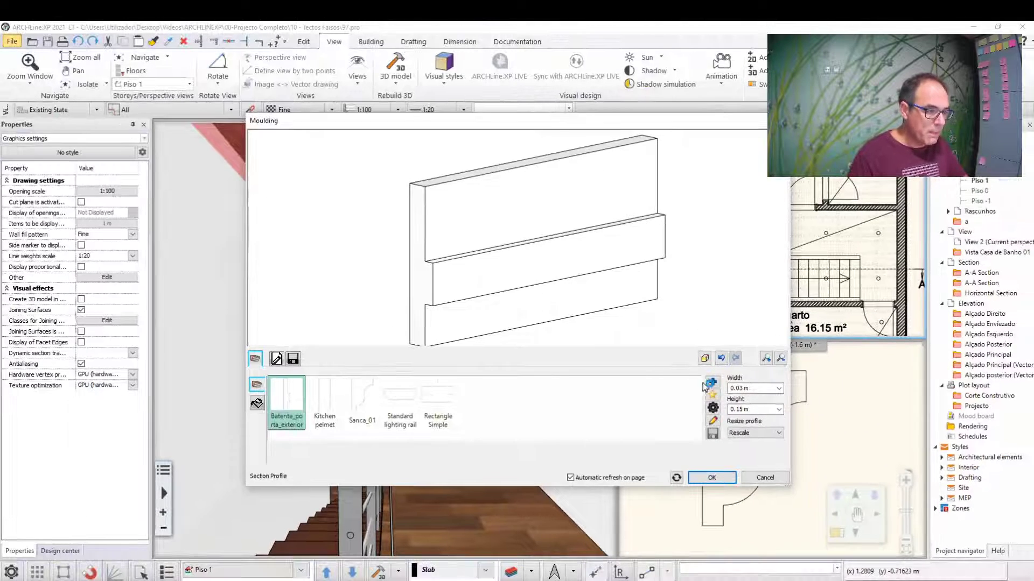
# Replace the moulding section with Sanca_01 from the Profile > My > Sancas library.
pyautogui.click(710, 383)
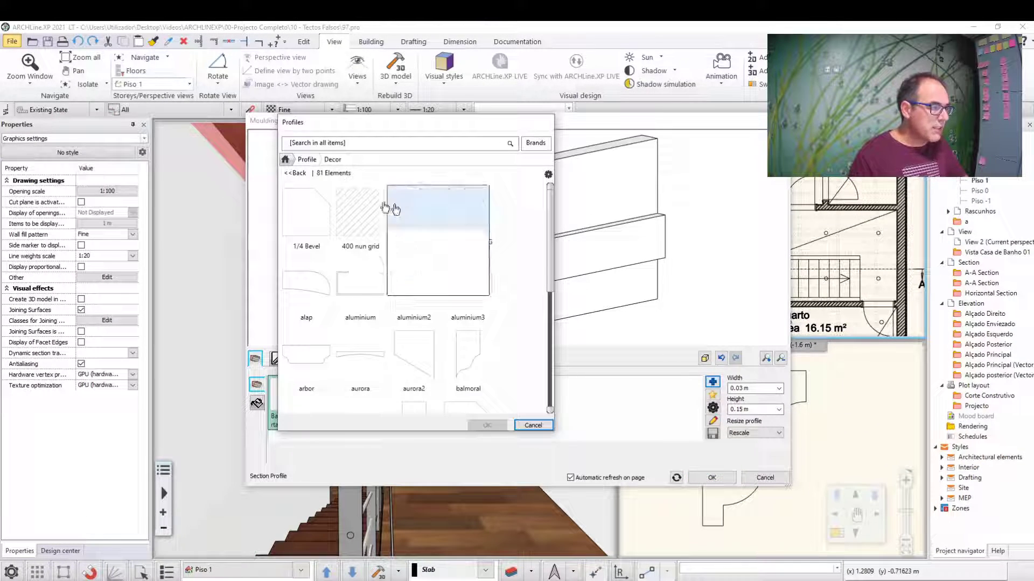
pyautogui.click(309, 160)
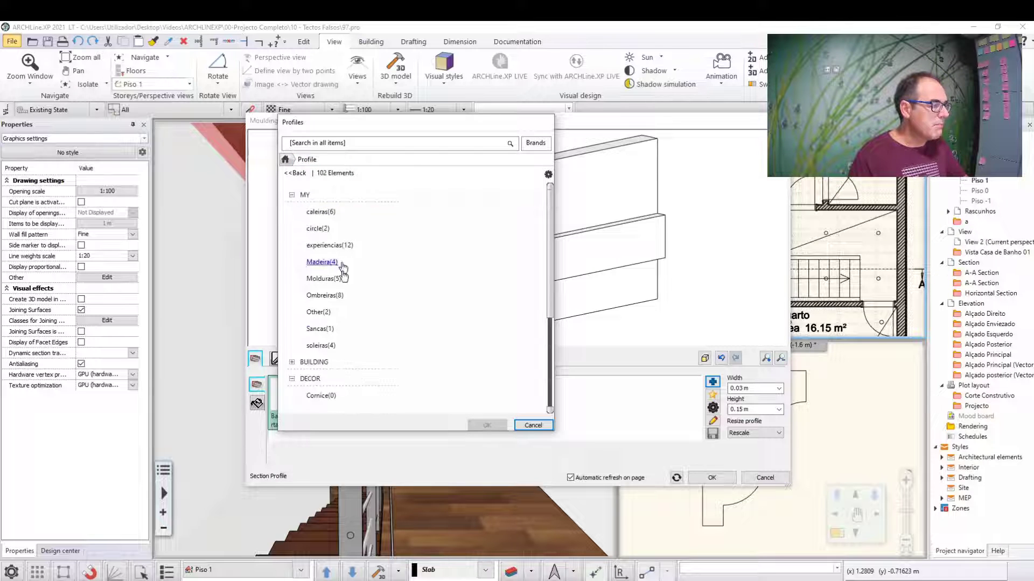
pyautogui.click(320, 329)
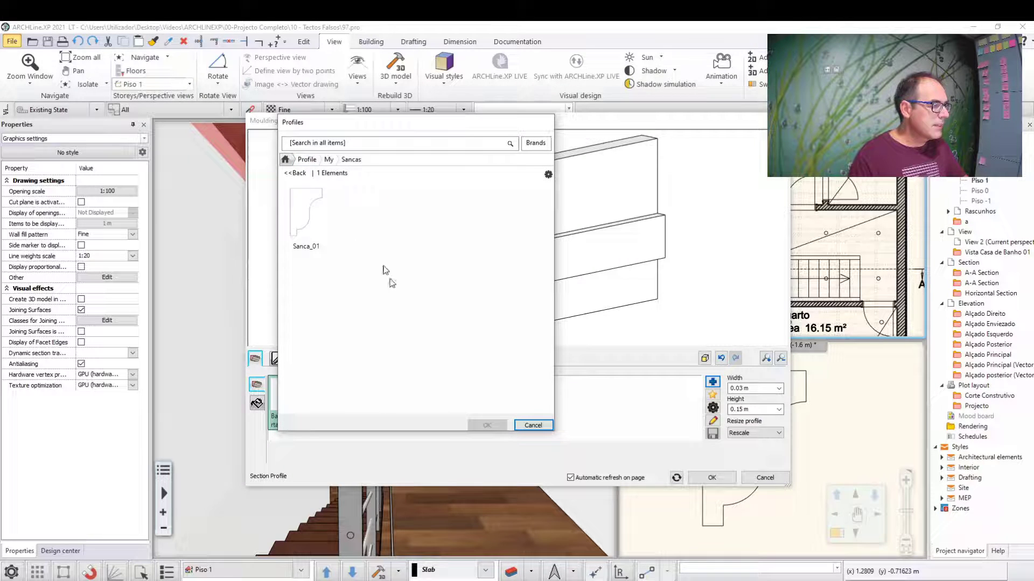
pyautogui.click(487, 424)
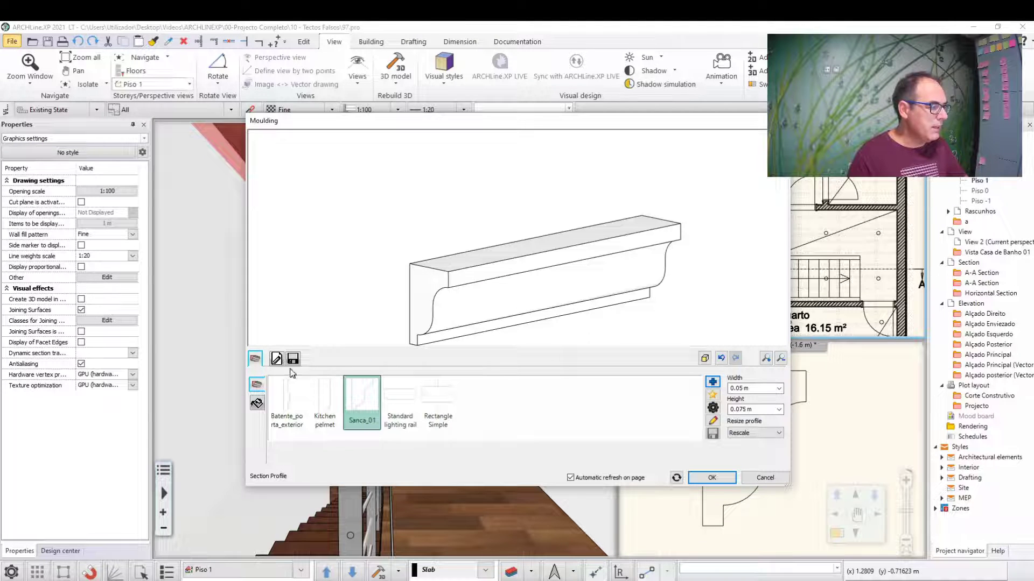
# Save the moulding as new library item Sanca_01 under MY > Sancas, producer ibercad.
pyautogui.click(276, 359)
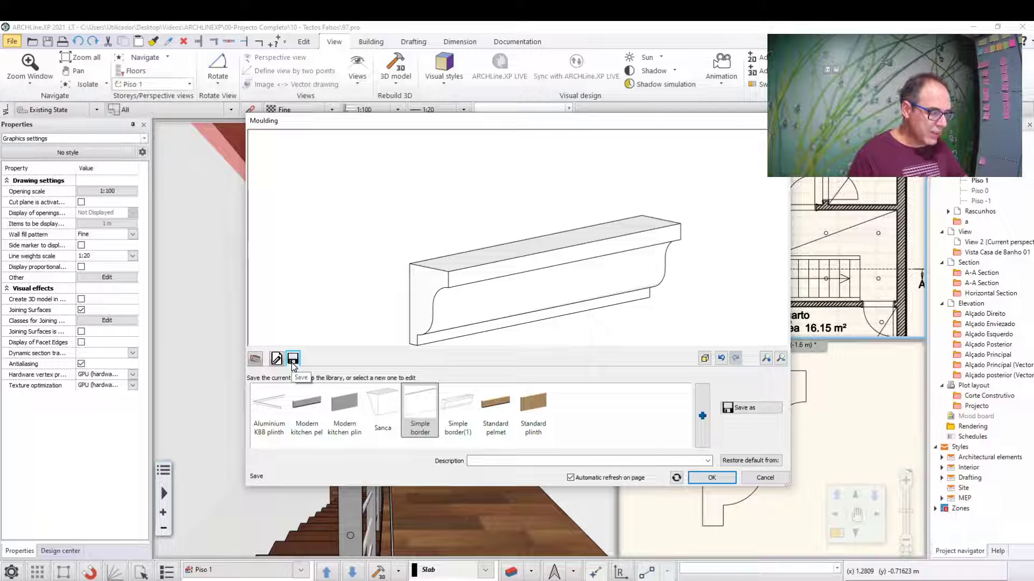
pyautogui.click(762, 412)
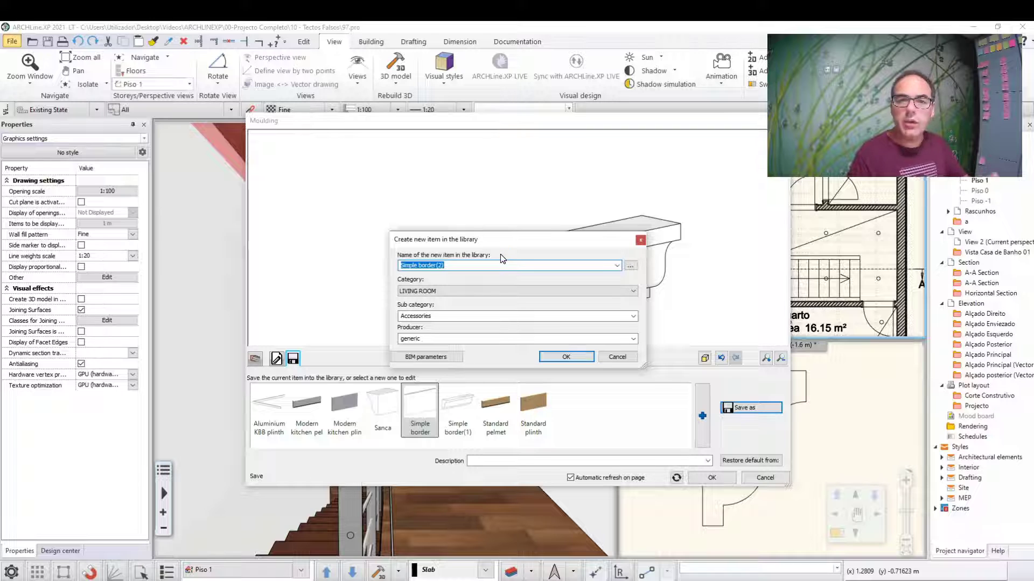
pyautogui.write('San')
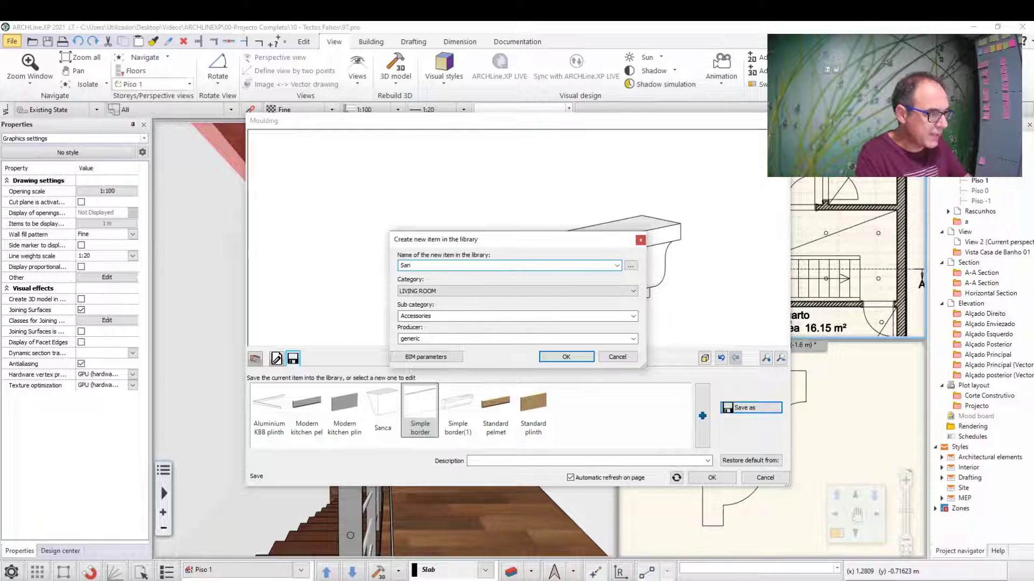
pyautogui.write('ca_01')
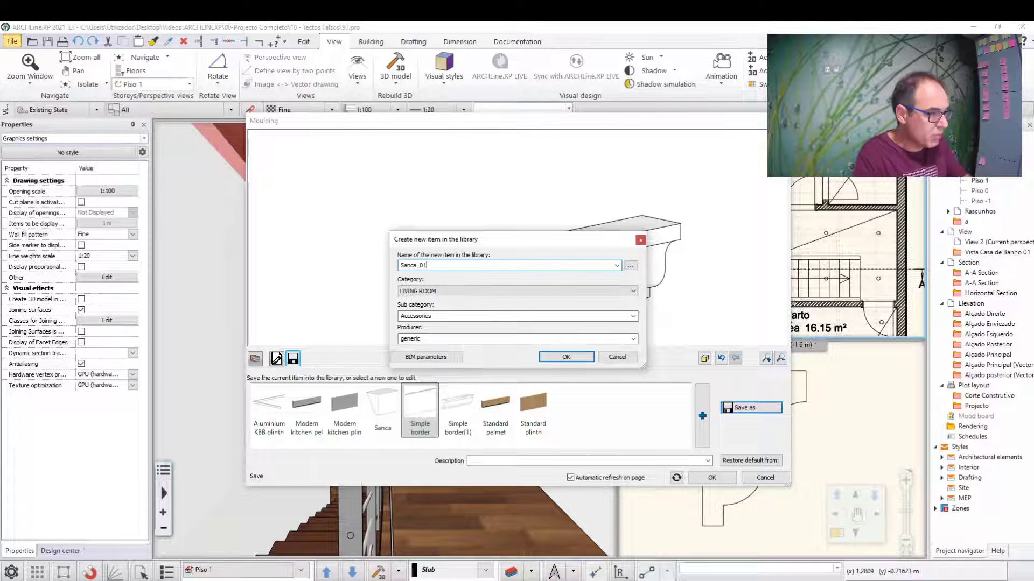
pyautogui.click(452, 291)
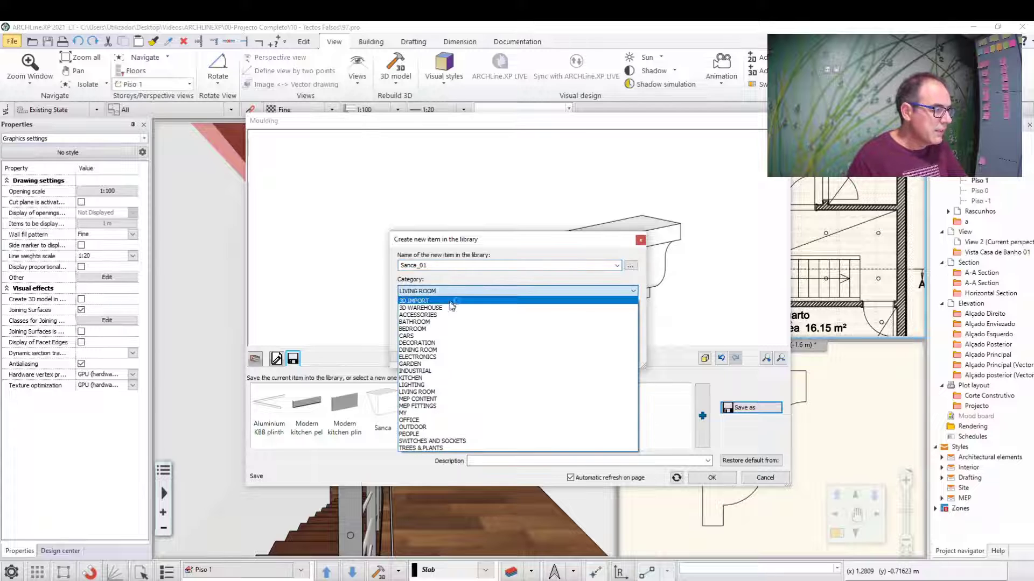
pyautogui.click(411, 413)
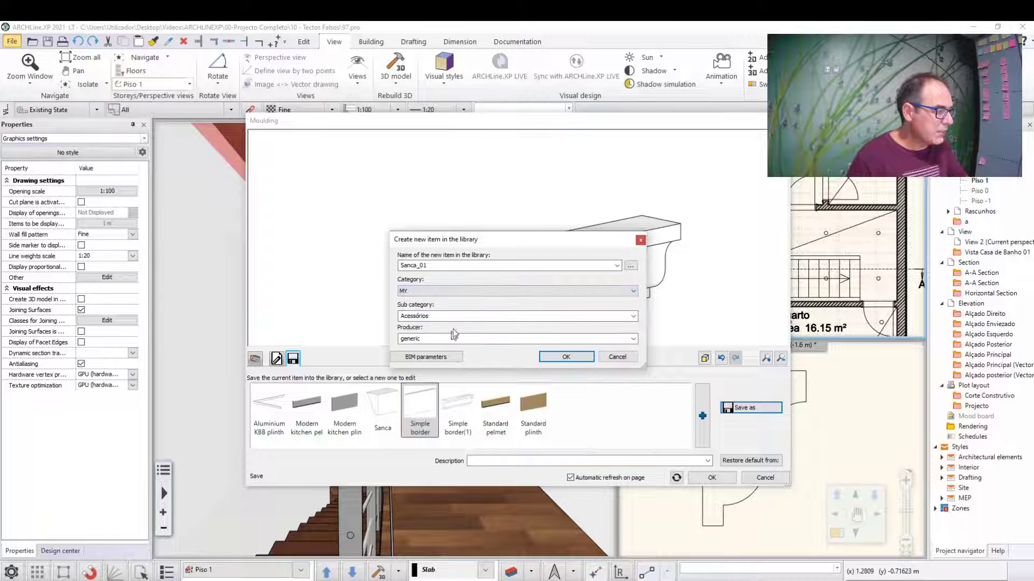
pyautogui.click(634, 317)
pyautogui.click(583, 313)
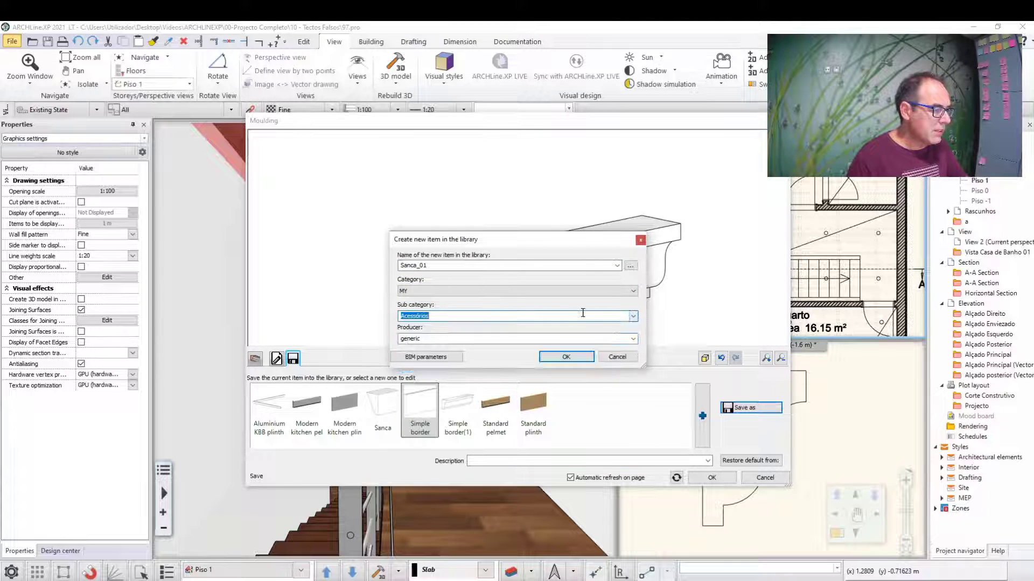
pyautogui.write('Sanca')
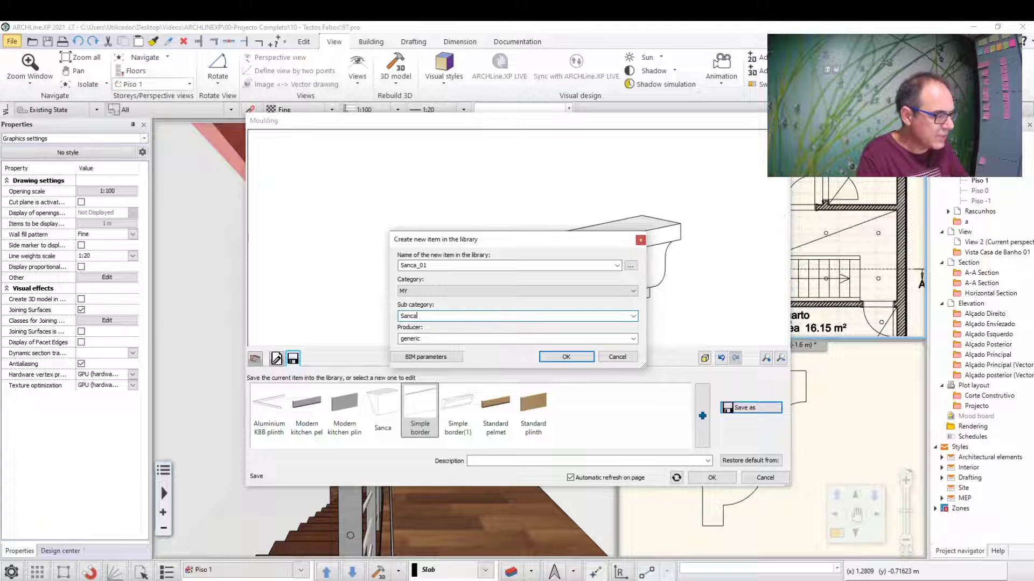
pyautogui.write('s')
pyautogui.click(633, 339)
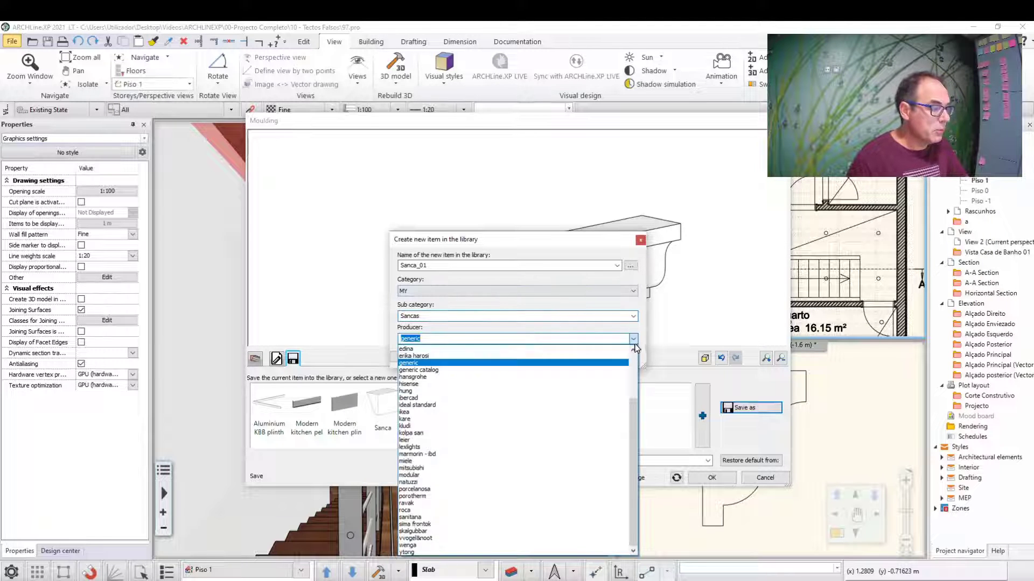
pyautogui.click(441, 398)
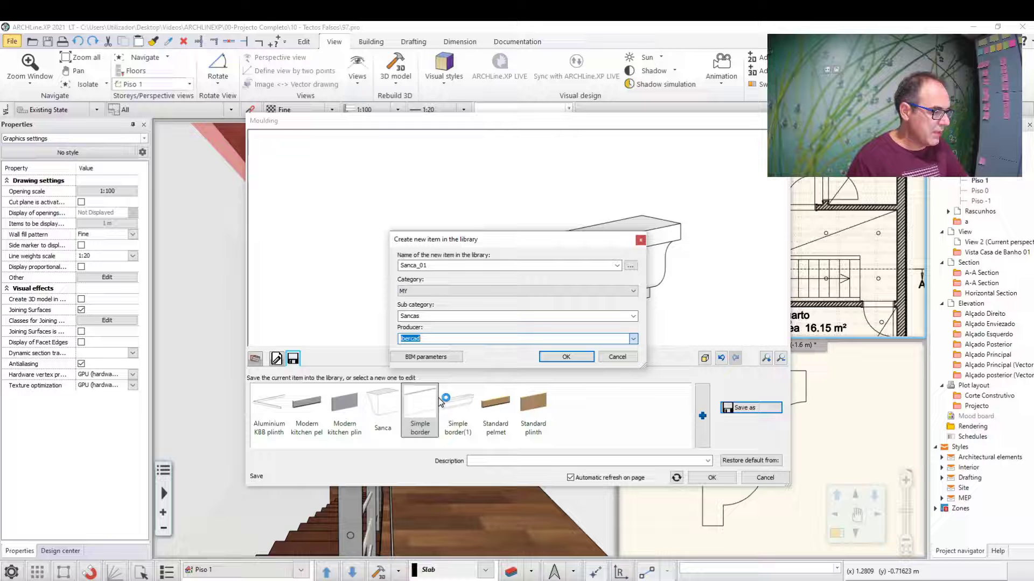
pyautogui.click(557, 362)
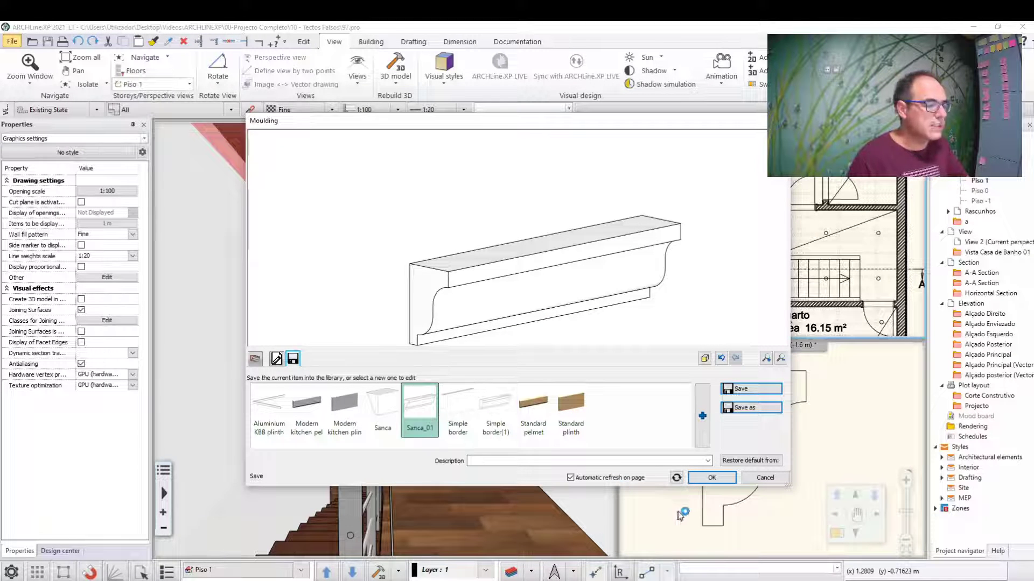
# Add the Sanca_01 object from My > Sancas to the plain ceiling's default units.
pyautogui.click(711, 482)
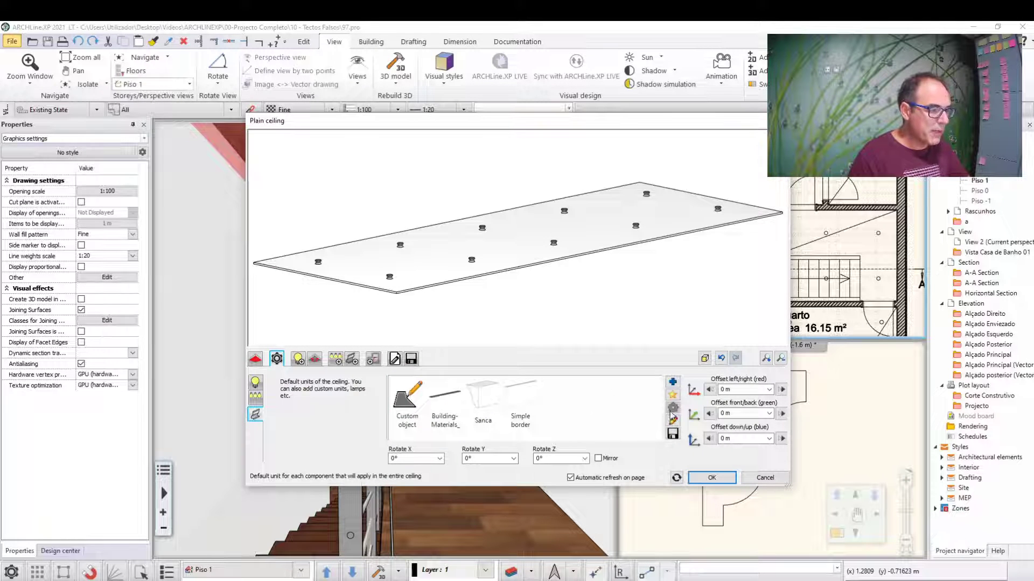
pyautogui.click(674, 382)
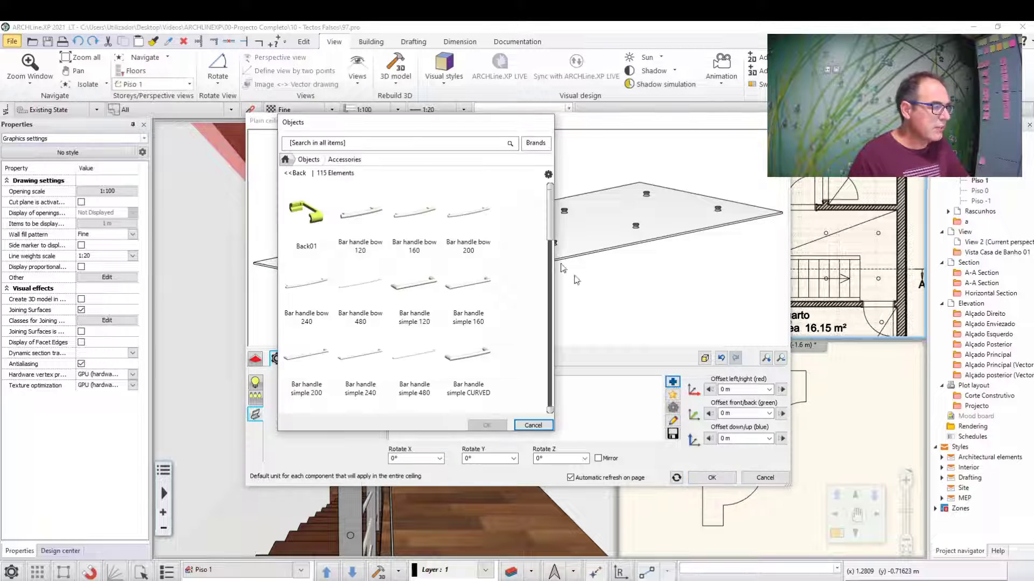
pyautogui.click(309, 159)
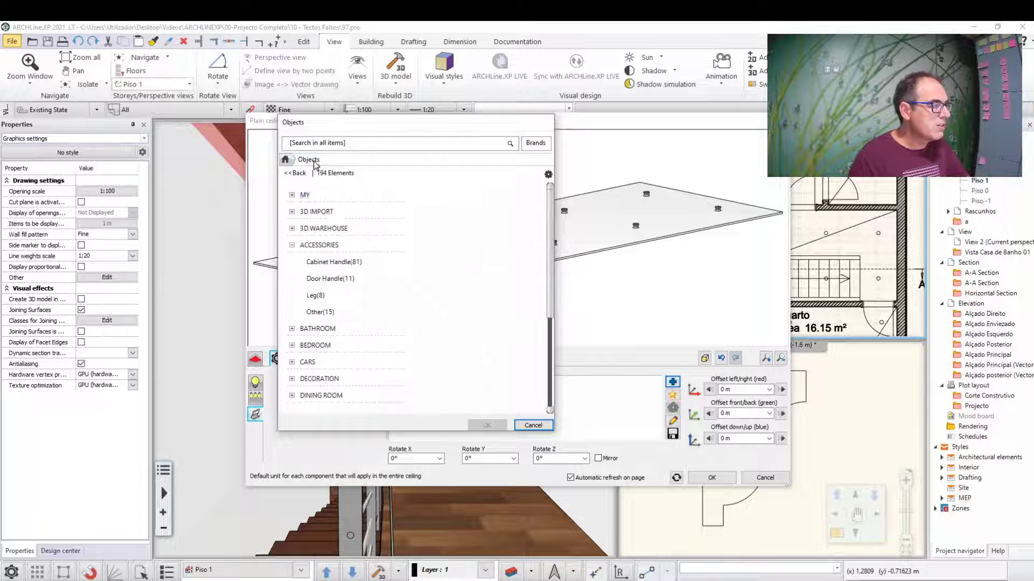
pyautogui.click(293, 196)
pyautogui.click(318, 331)
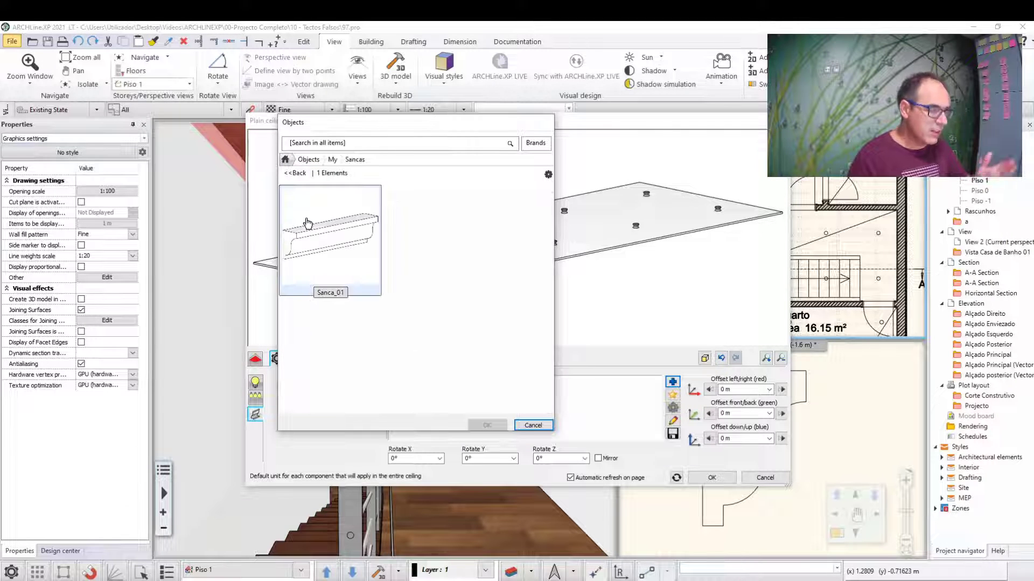
pyautogui.click(308, 223)
pyautogui.click(489, 426)
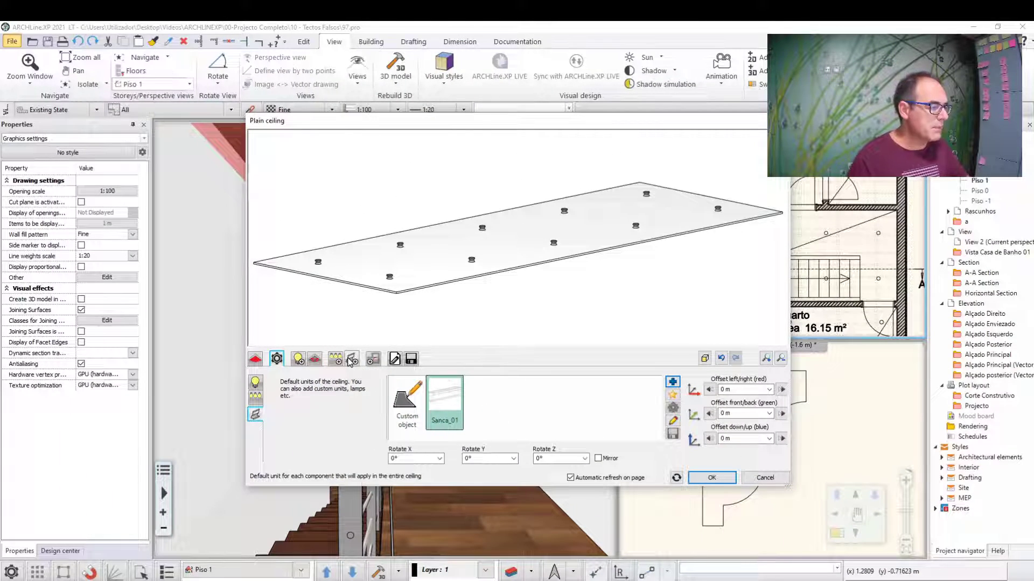
# Show the ceiling's Moulding settings with the preview turned to reveal the whole slab.
pyautogui.click(351, 360)
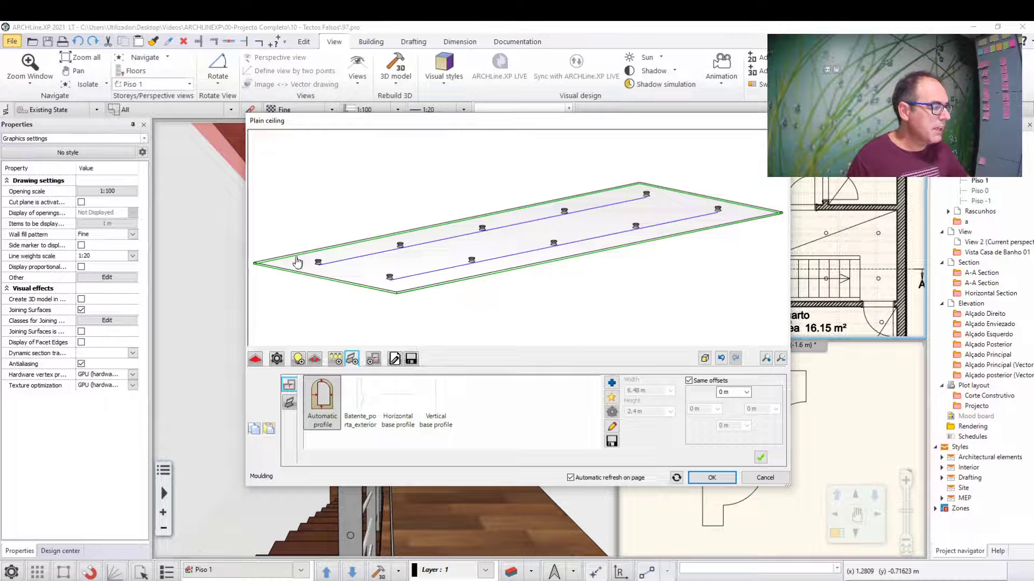
pyautogui.scroll(1, 280, 261)
pyautogui.scroll(2, 415, 253)
pyautogui.scroll(2, 455, 242)
pyautogui.scroll(2, 437, 268)
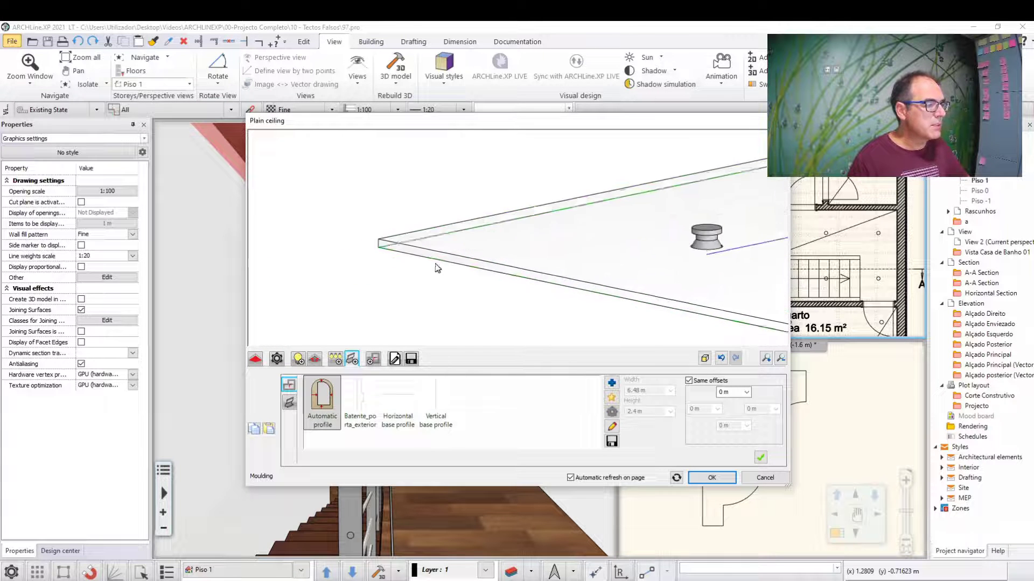
pyautogui.scroll(-2, 437, 268)
pyautogui.scroll(-2, 337, 238)
pyautogui.moveTo(337, 237)
pyautogui.mouseDown()
pyautogui.moveTo(521, 226)
pyautogui.moveTo(531, 296)
pyautogui.moveTo(526, 276)
pyautogui.moveTo(545, 217)
pyautogui.mouseUp()
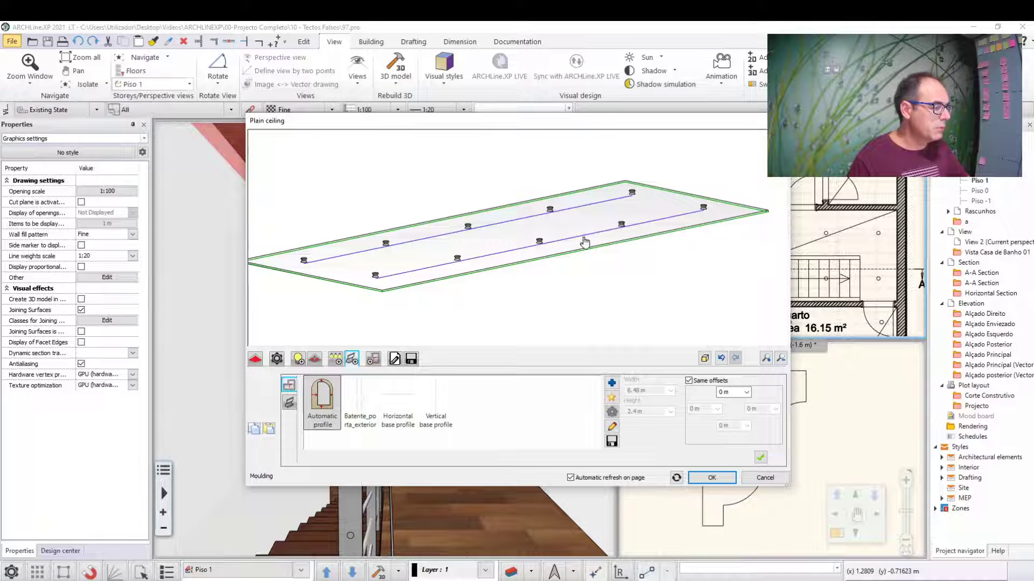
pyautogui.scroll(2, 376, 277)
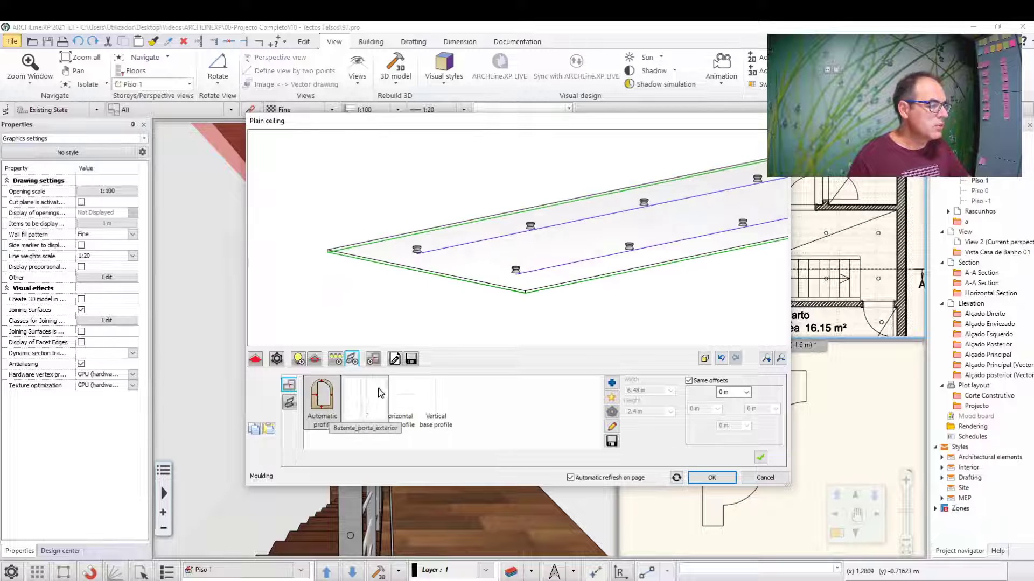
# Try the Batente_porta_exterior and horizontal base profiles on the ceiling edge.
pyautogui.click(364, 407)
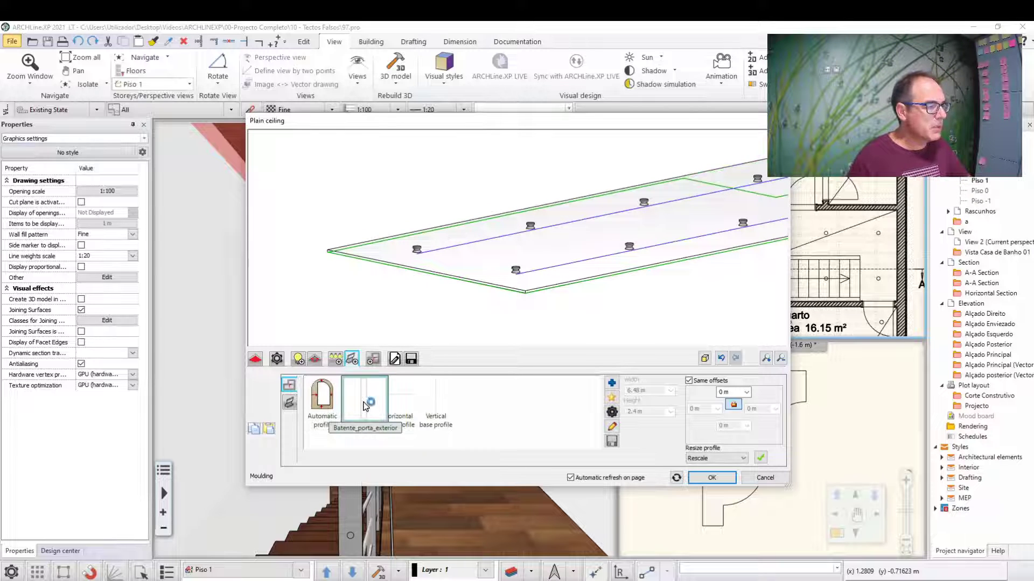
pyautogui.moveTo(653, 260)
pyautogui.mouseDown()
pyautogui.moveTo(558, 284)
pyautogui.moveTo(406, 256)
pyautogui.mouseUp()
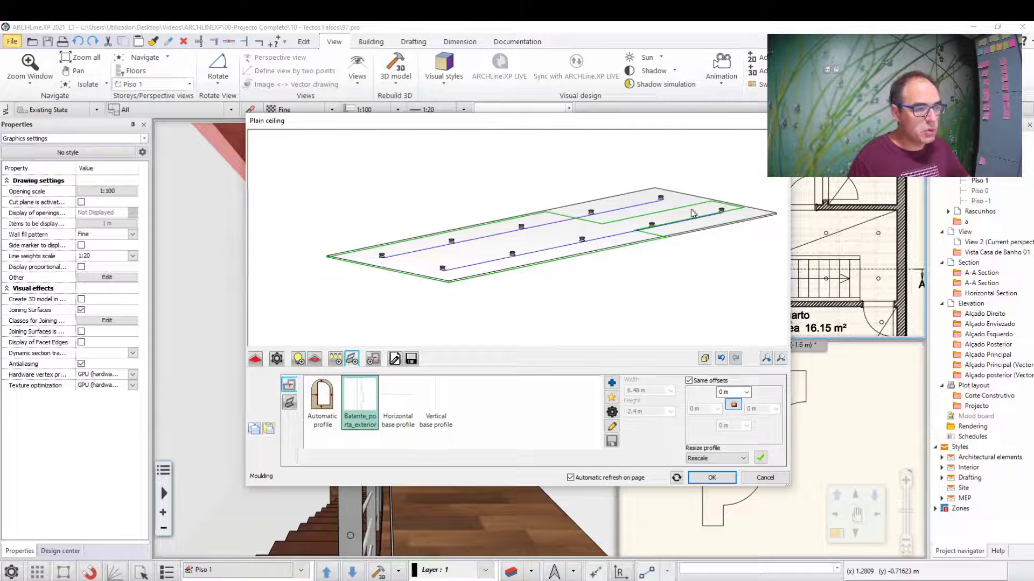
pyautogui.click(414, 405)
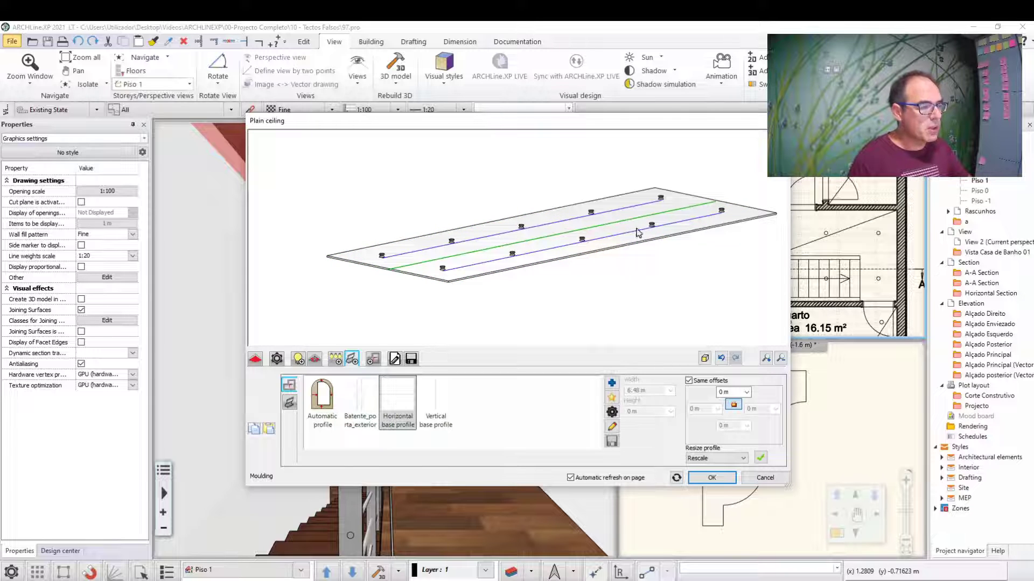
pyautogui.scroll(2, 637, 233)
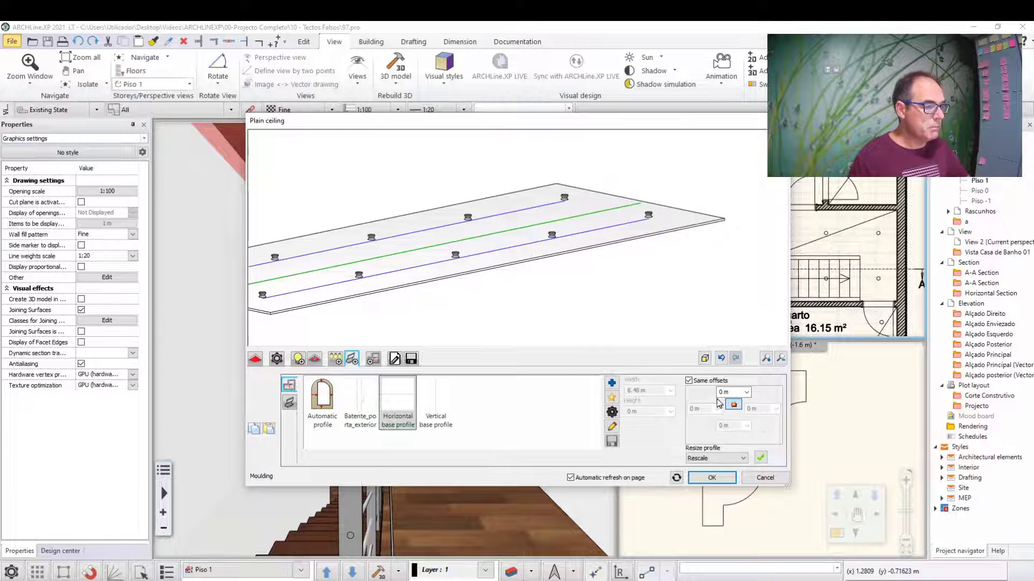
# Allow separate side offsets, try the vertical base profile, then settle on Automatic profile.
pyautogui.click(694, 383)
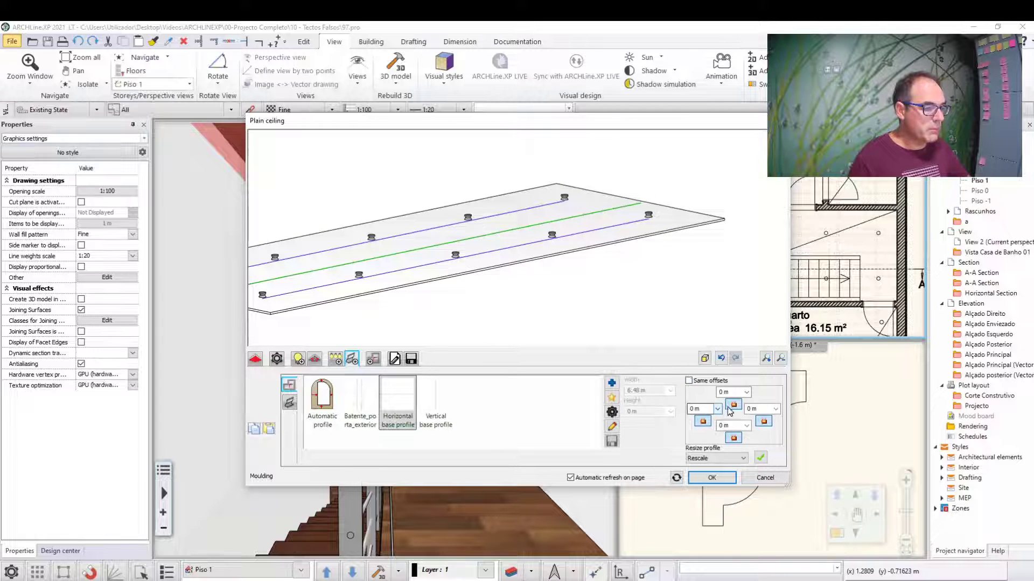
pyautogui.click(769, 427)
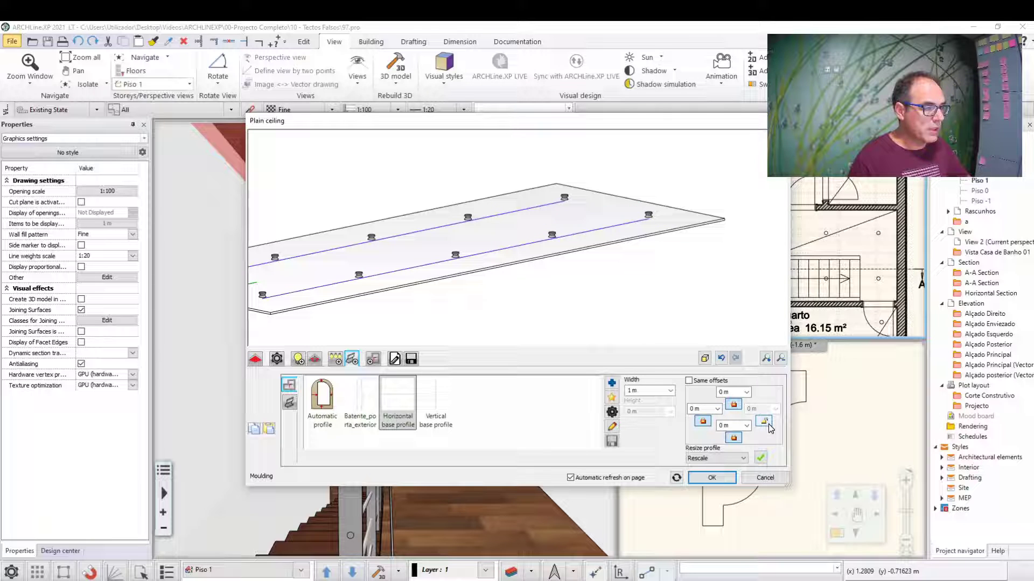
pyautogui.click(733, 405)
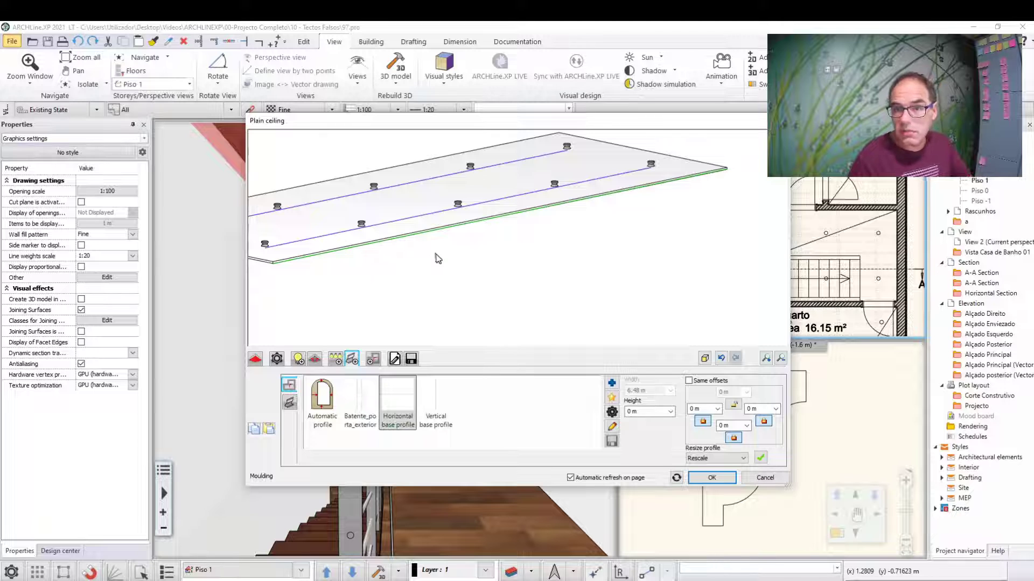
pyautogui.click(435, 403)
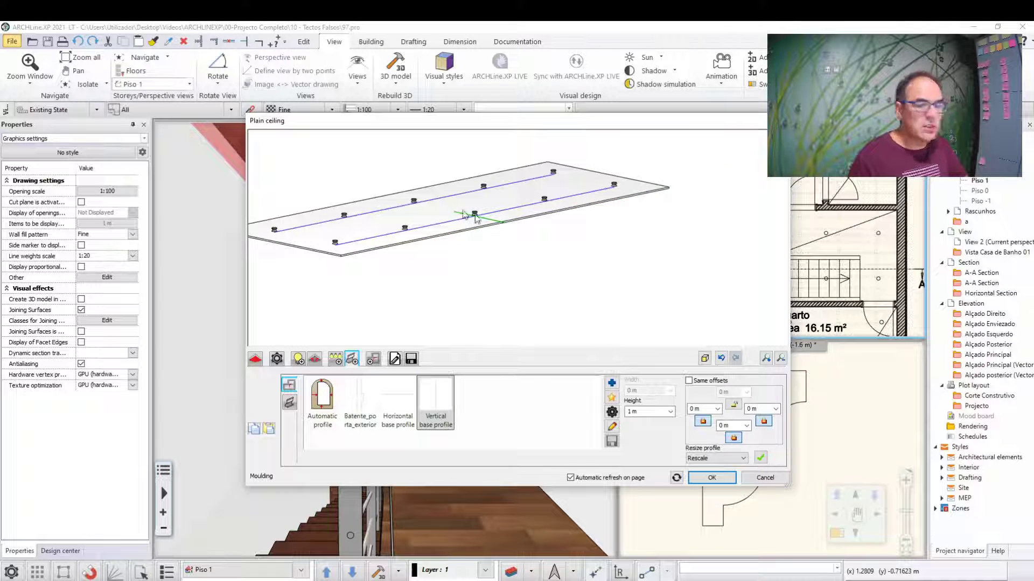
pyautogui.click(316, 396)
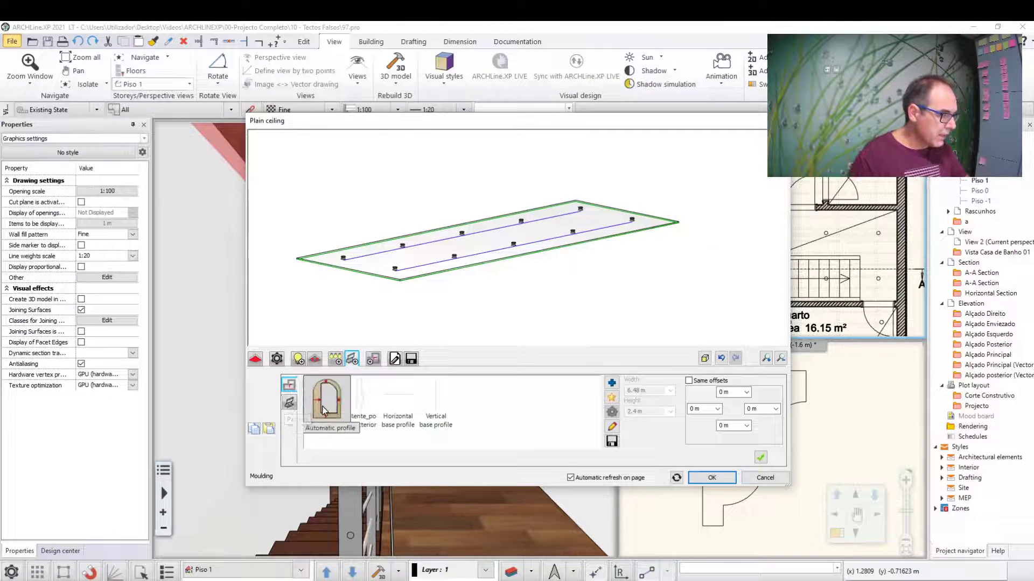
# Replace the default moulding pattern with Sanca_01 and apply it around the ceiling edge.
pyautogui.click(289, 405)
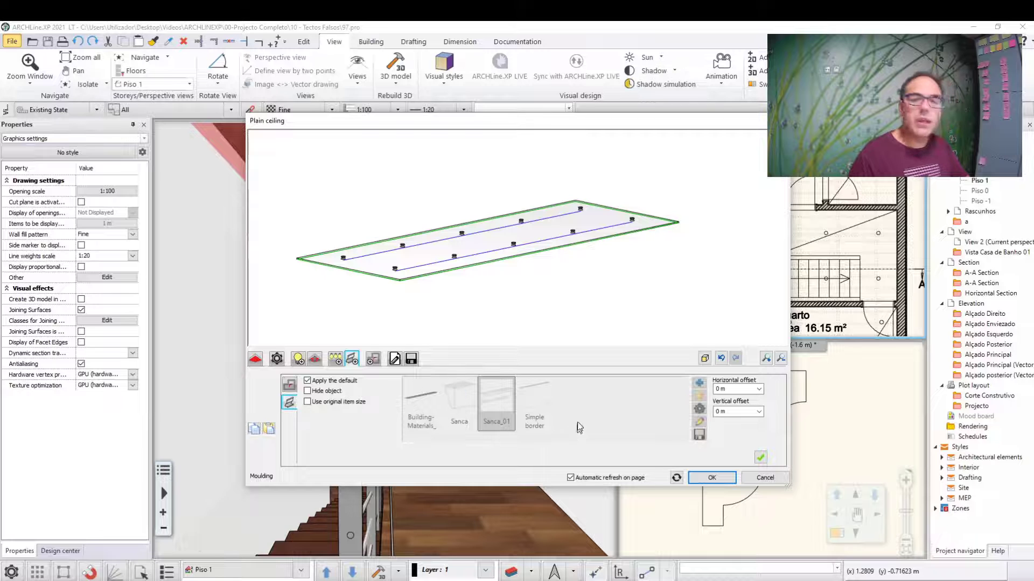
pyautogui.click(317, 384)
pyautogui.click(496, 407)
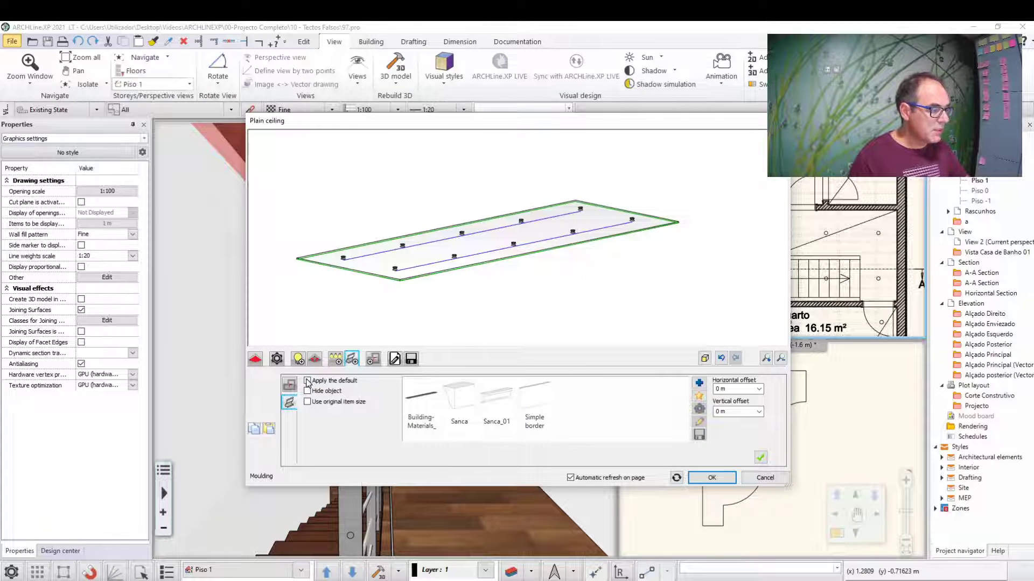
pyautogui.click(323, 382)
pyautogui.click(277, 359)
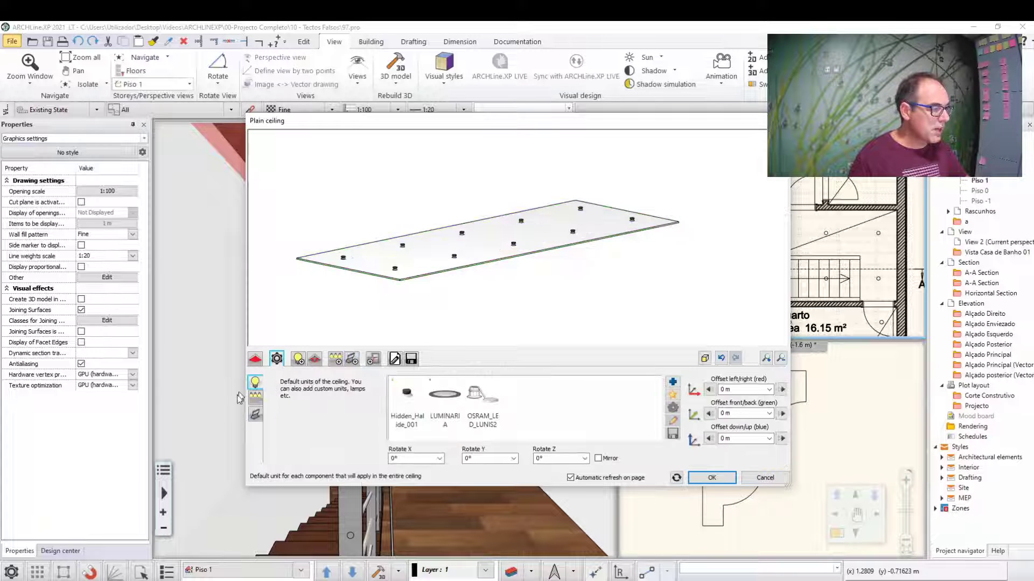
pyautogui.click(352, 360)
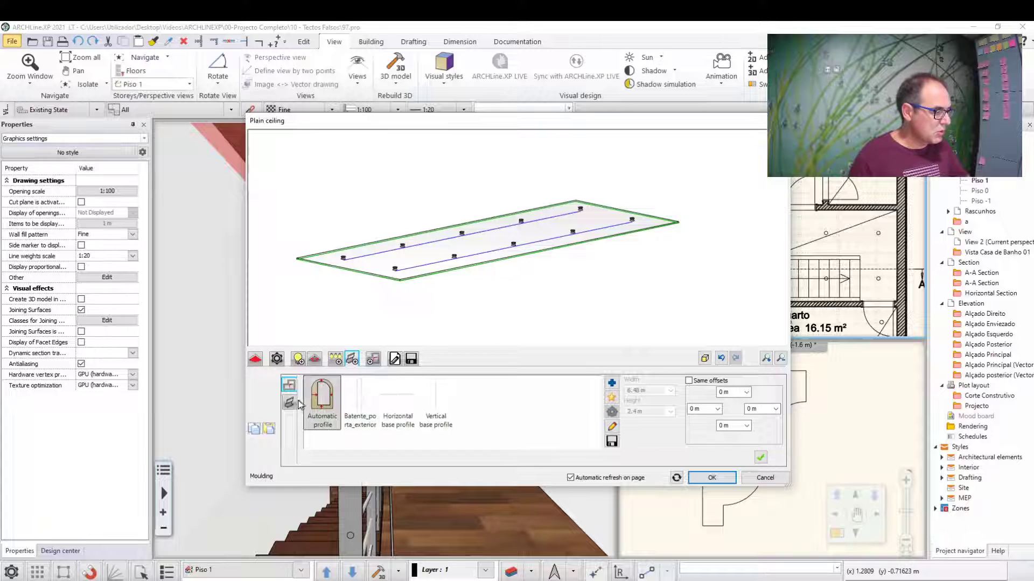
pyautogui.click(289, 402)
pyautogui.click(315, 380)
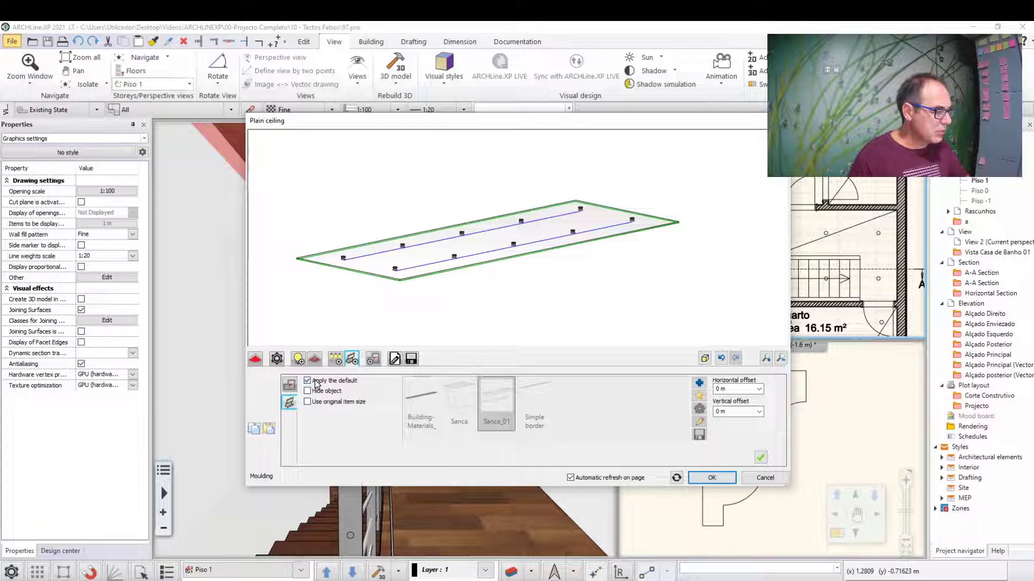
pyautogui.click(500, 408)
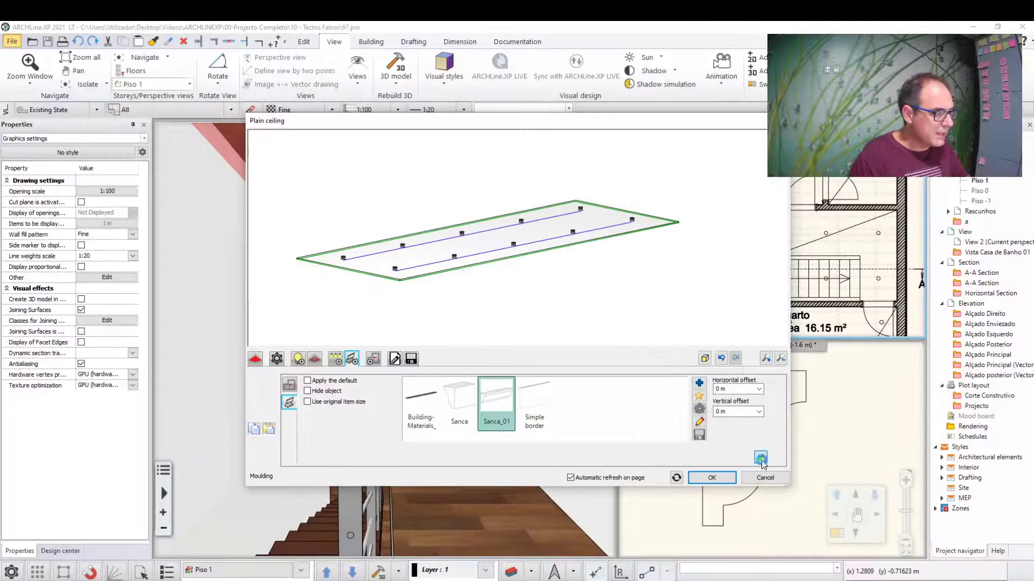
pyautogui.click(761, 458)
# Orbit the ceiling preview, then bring up the Sanca_01 section profile (0.05 × 0.075 m) for editing.
pyautogui.scroll(3, 323, 257)
pyautogui.scroll(2, 540, 278)
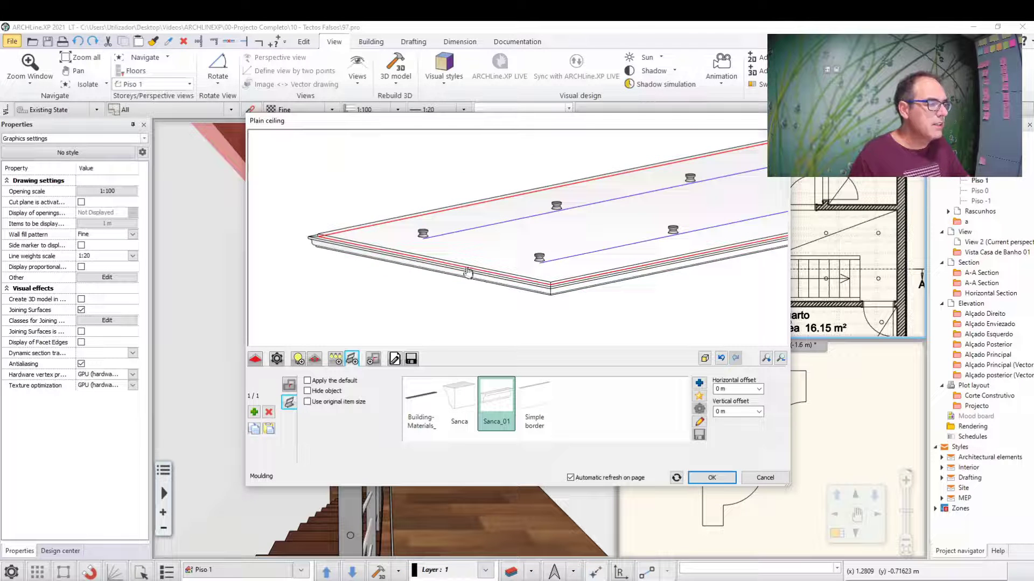
pyautogui.scroll(2, 467, 273)
pyautogui.scroll(1, 430, 271)
pyautogui.scroll(1, 415, 271)
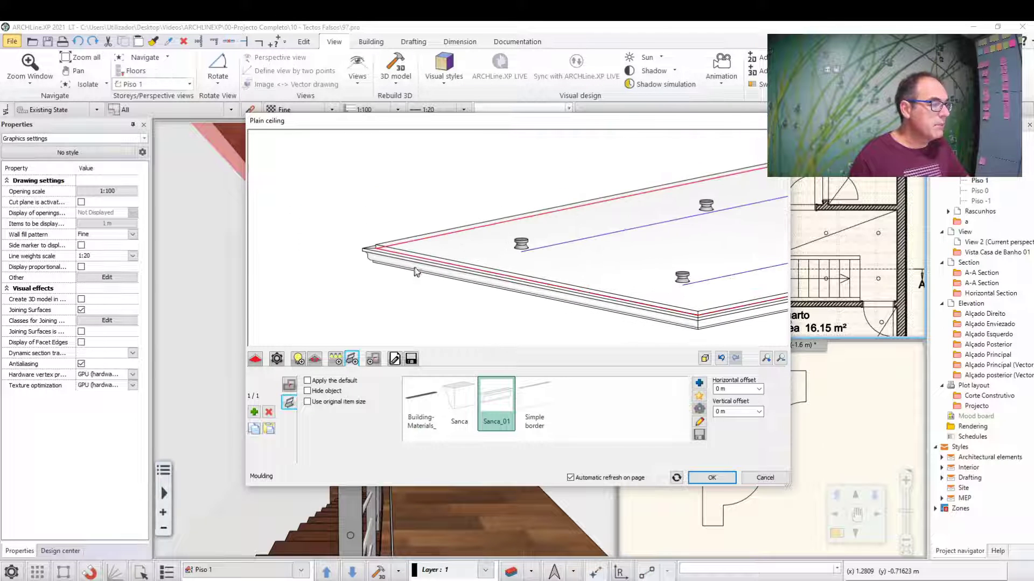
pyautogui.moveTo(416, 272)
pyautogui.mouseDown()
pyautogui.moveTo(429, 249)
pyautogui.moveTo(586, 224)
pyautogui.moveTo(535, 246)
pyautogui.moveTo(503, 238)
pyautogui.moveTo(469, 253)
pyautogui.moveTo(399, 248)
pyautogui.moveTo(521, 212)
pyautogui.moveTo(495, 228)
pyautogui.moveTo(406, 206)
pyautogui.moveTo(609, 244)
pyautogui.mouseUp()
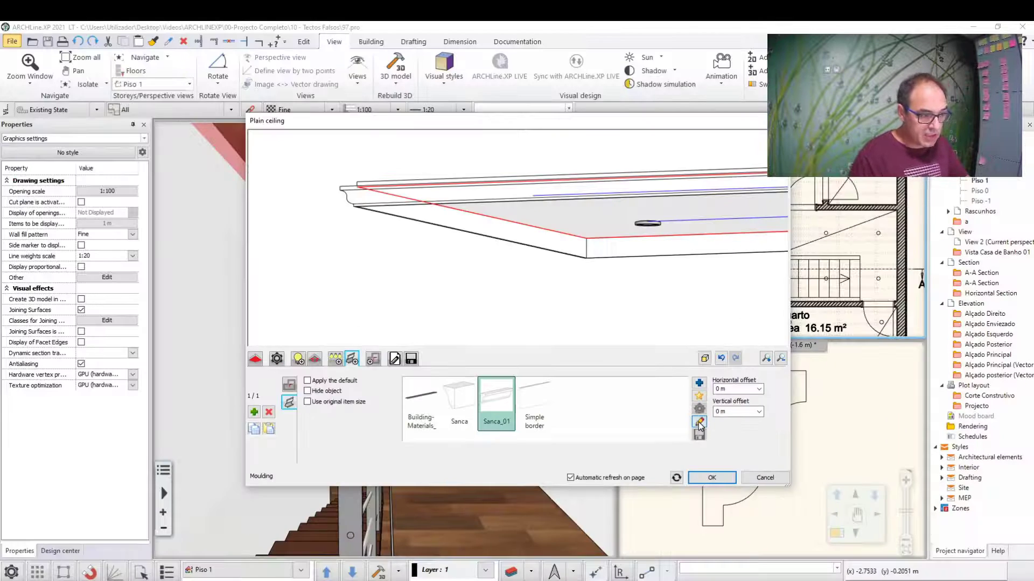
pyautogui.click(699, 423)
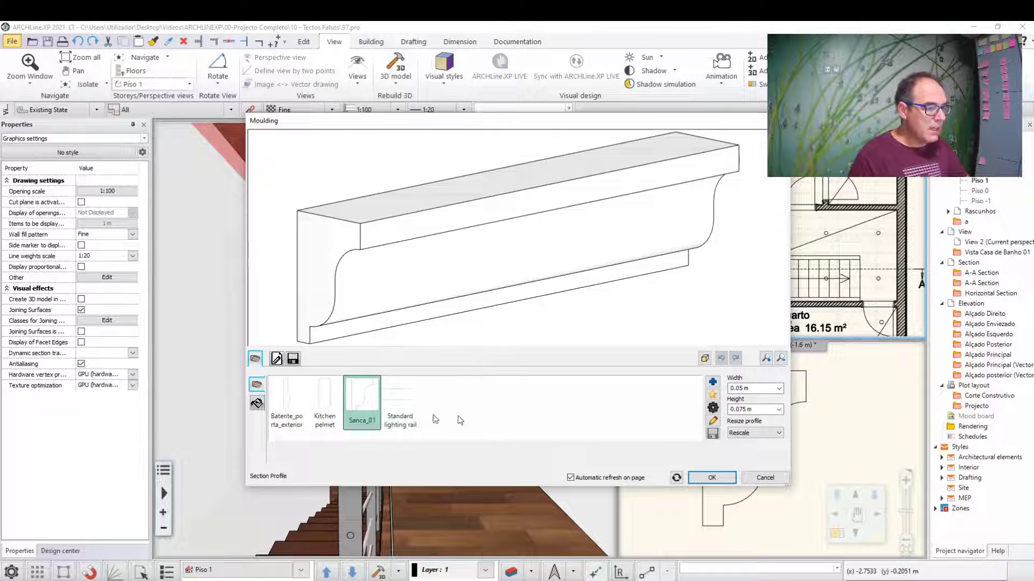
# Mirror the Sanca_01 profile on Y in its profile properties.
pyautogui.click(713, 409)
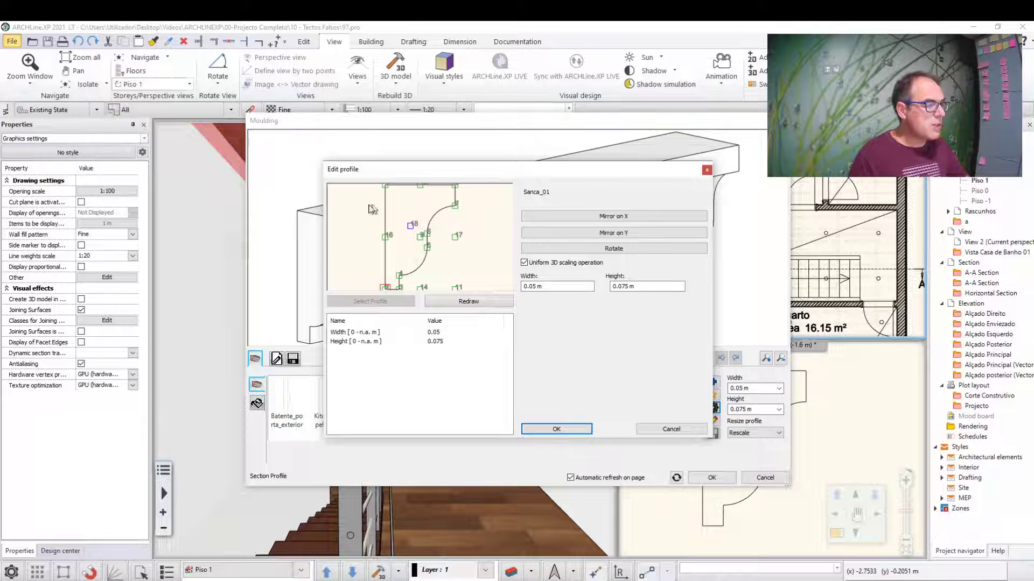
pyautogui.click(596, 236)
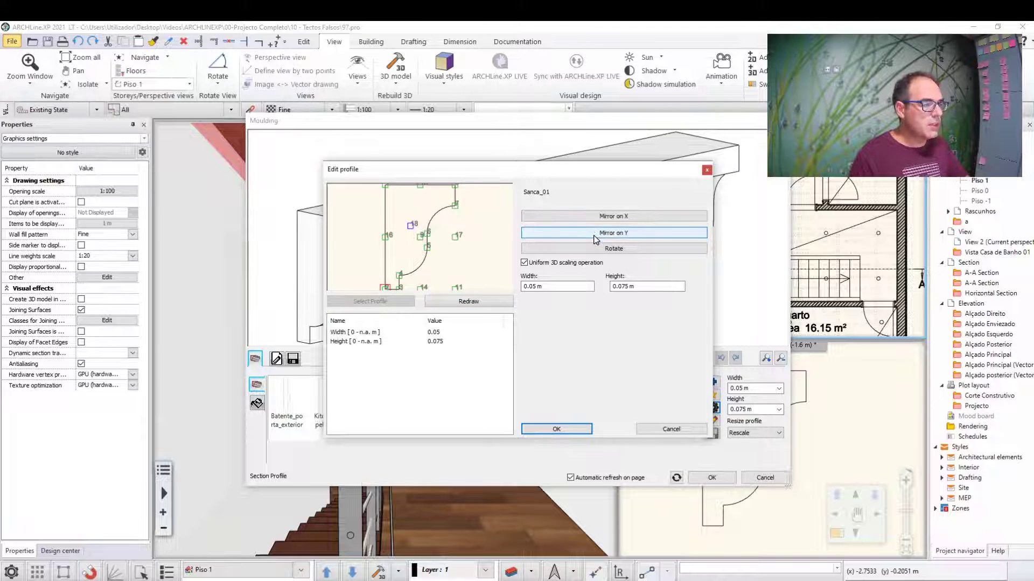
pyautogui.click(596, 238)
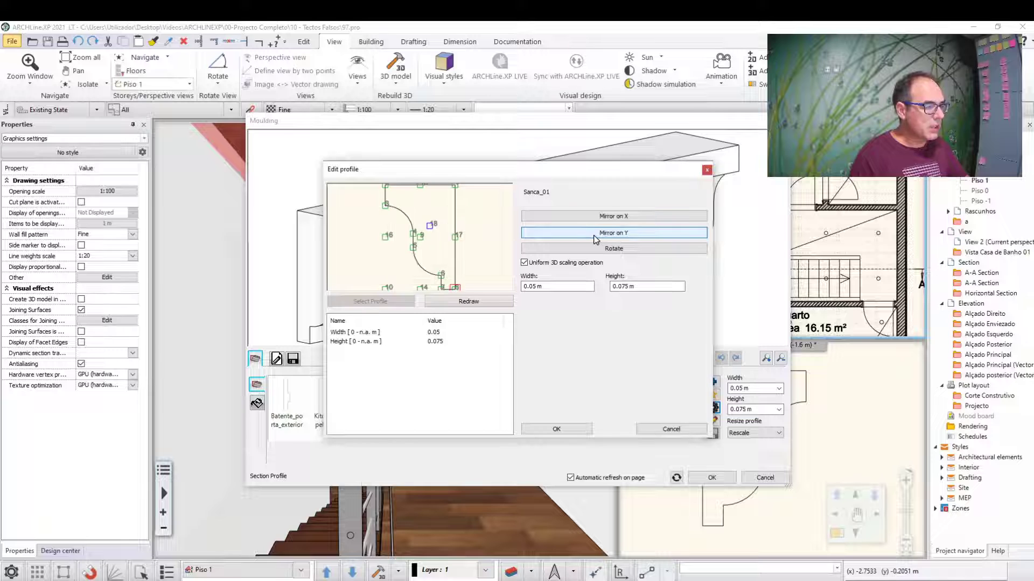
pyautogui.click(555, 431)
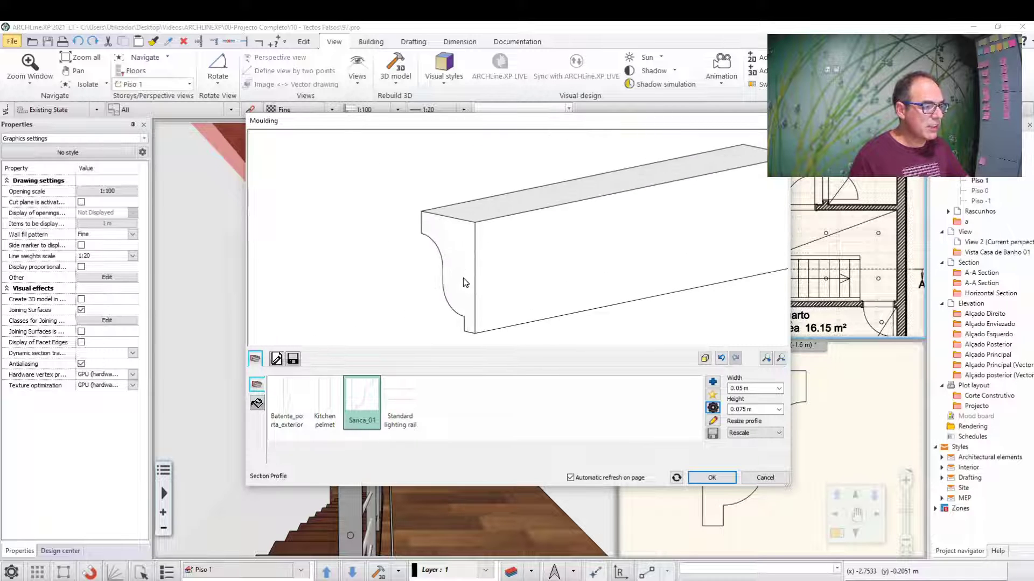
# Save the mirrored profile over the existing Sanca_01 library item.
pyautogui.click(293, 359)
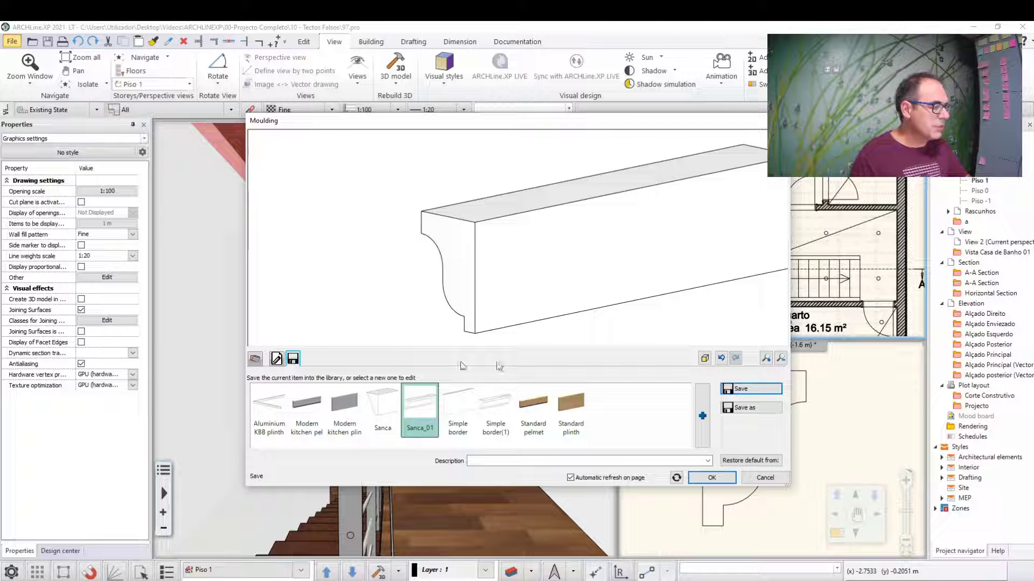
pyautogui.click(752, 391)
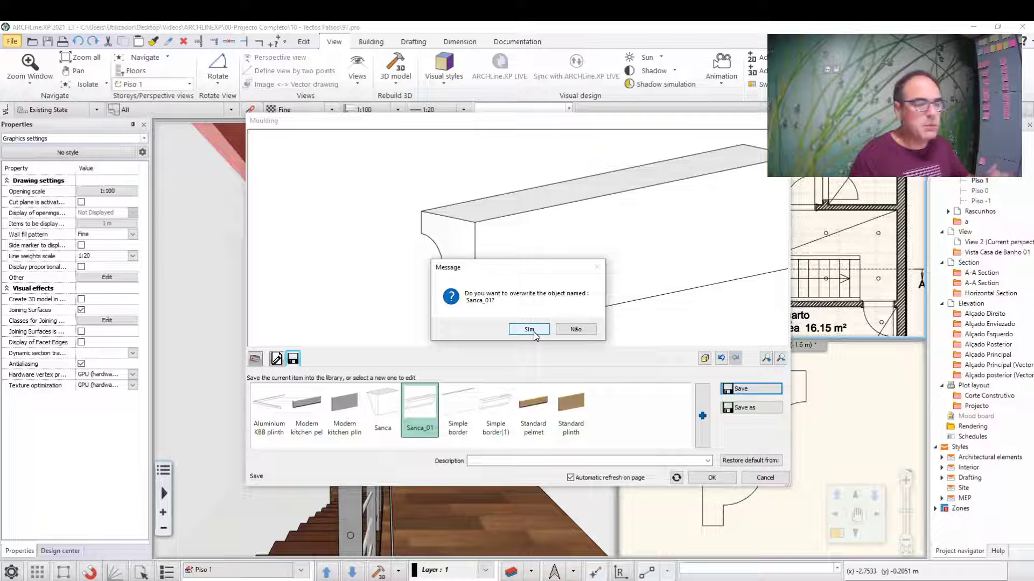
pyautogui.click(528, 329)
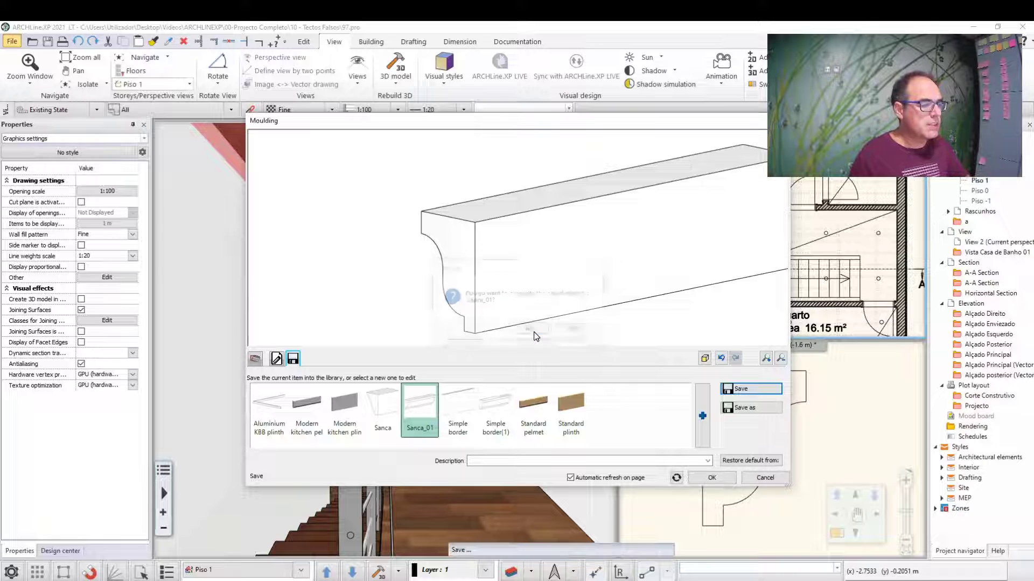
# Accept the mirrored cornice, check it in the ceiling preview, and confirm the plain ceiling.
pyautogui.click(713, 477)
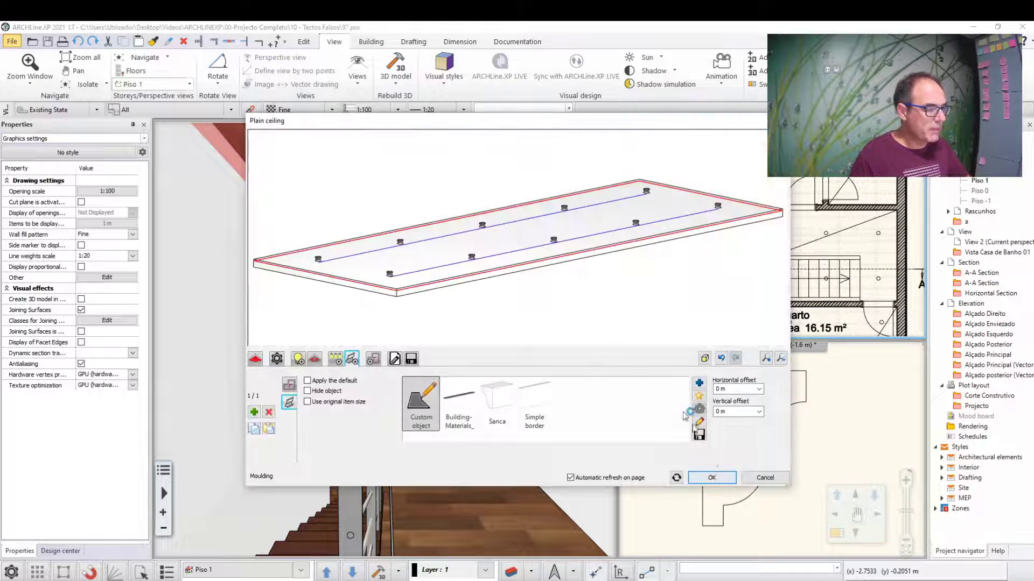
pyautogui.moveTo(521, 285)
pyautogui.mouseDown()
pyautogui.moveTo(508, 280)
pyautogui.moveTo(503, 291)
pyautogui.moveTo(504, 268)
pyautogui.moveTo(642, 280)
pyautogui.moveTo(513, 265)
pyautogui.mouseUp()
pyautogui.moveTo(687, 281)
pyautogui.mouseDown()
pyautogui.moveTo(625, 271)
pyautogui.moveTo(650, 272)
pyautogui.moveTo(419, 301)
pyautogui.moveTo(517, 264)
pyautogui.moveTo(532, 274)
pyautogui.mouseUp()
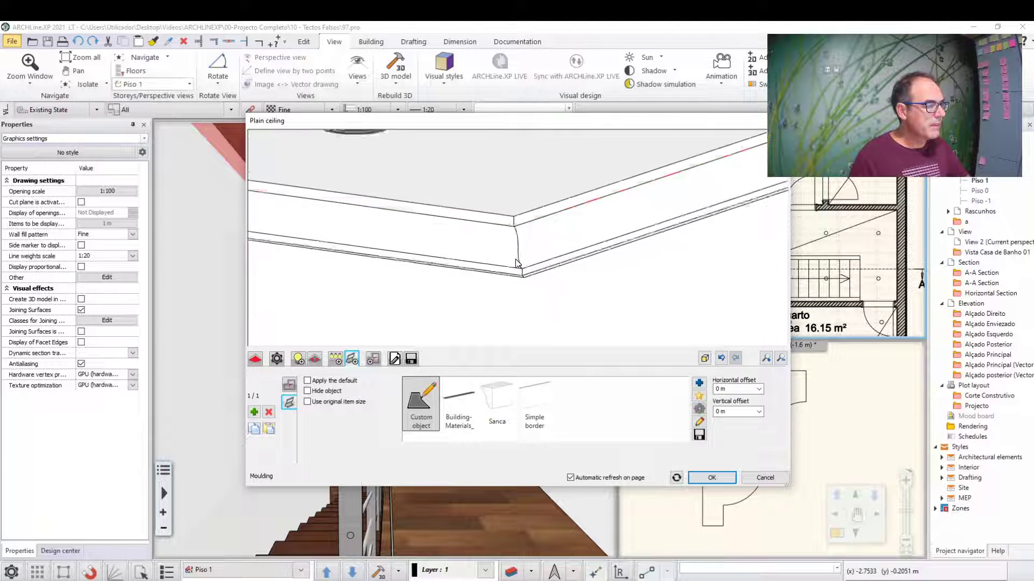
pyautogui.scroll(-2, 533, 329)
pyautogui.scroll(-3, 592, 339)
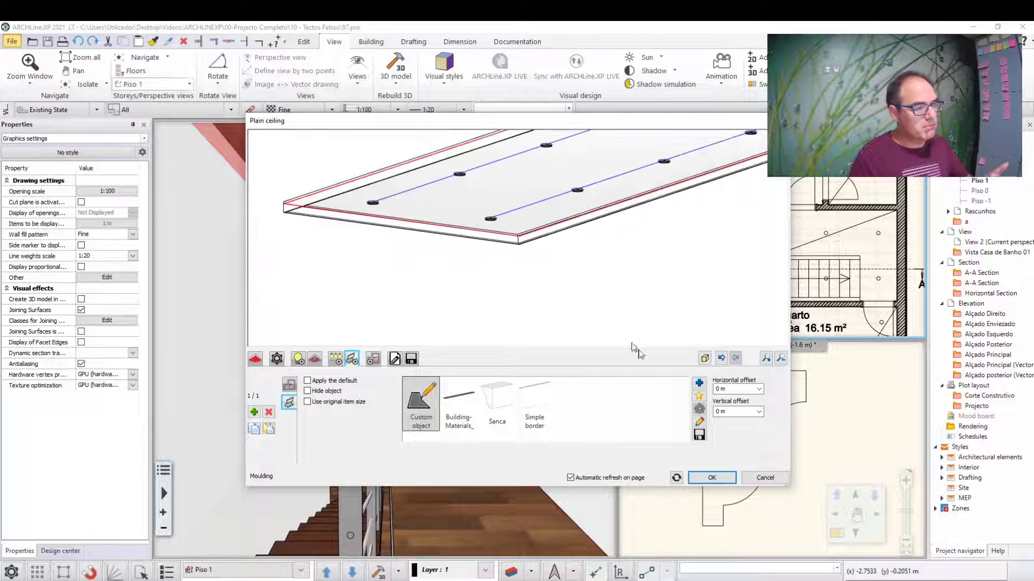
pyautogui.click(711, 477)
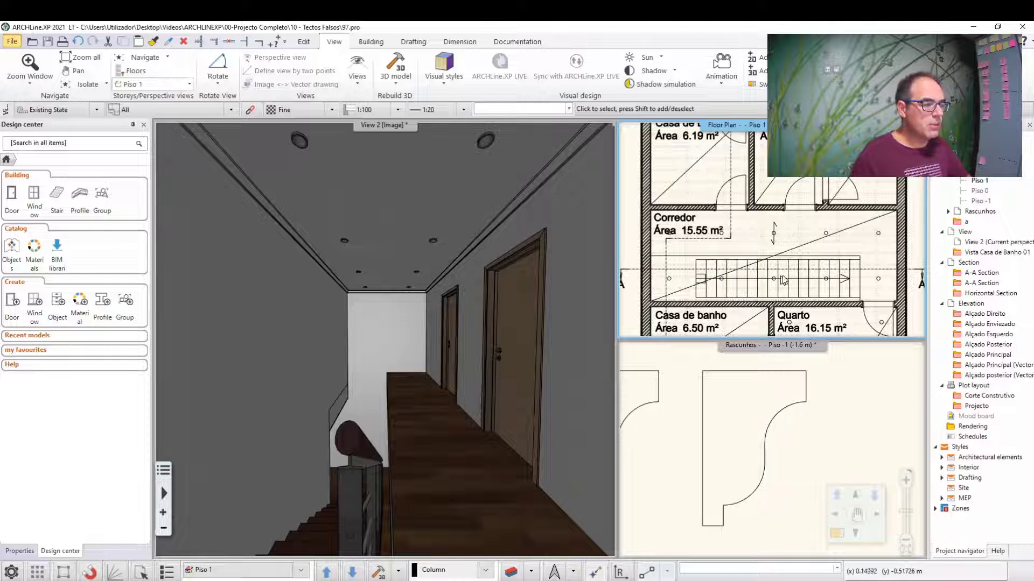
# Show the floor plan in the main pane at storey Piso 0.
pyautogui.click(843, 254)
pyautogui.click(836, 533)
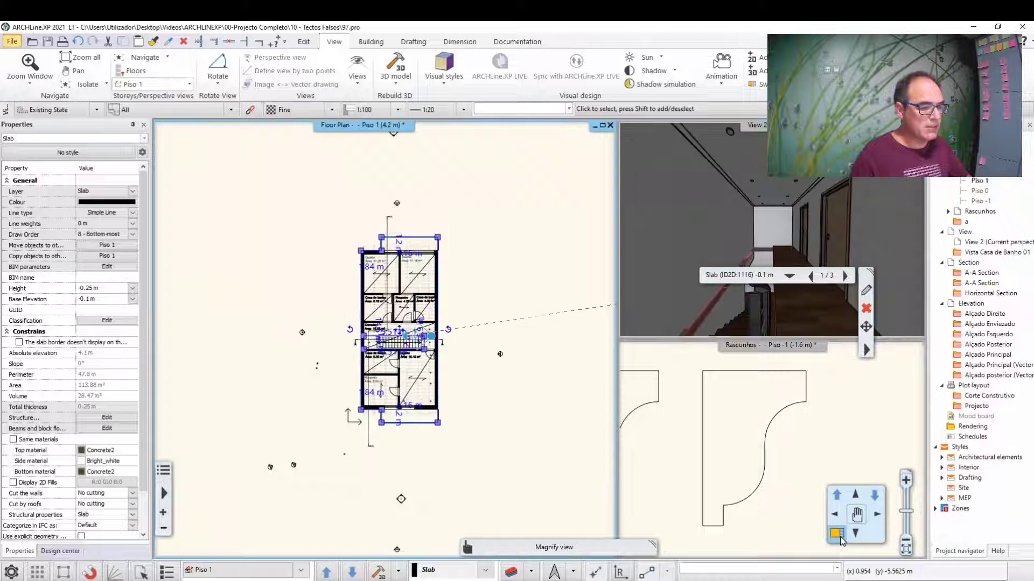
pyautogui.press('Escape')
pyautogui.scroll(3, 482, 378)
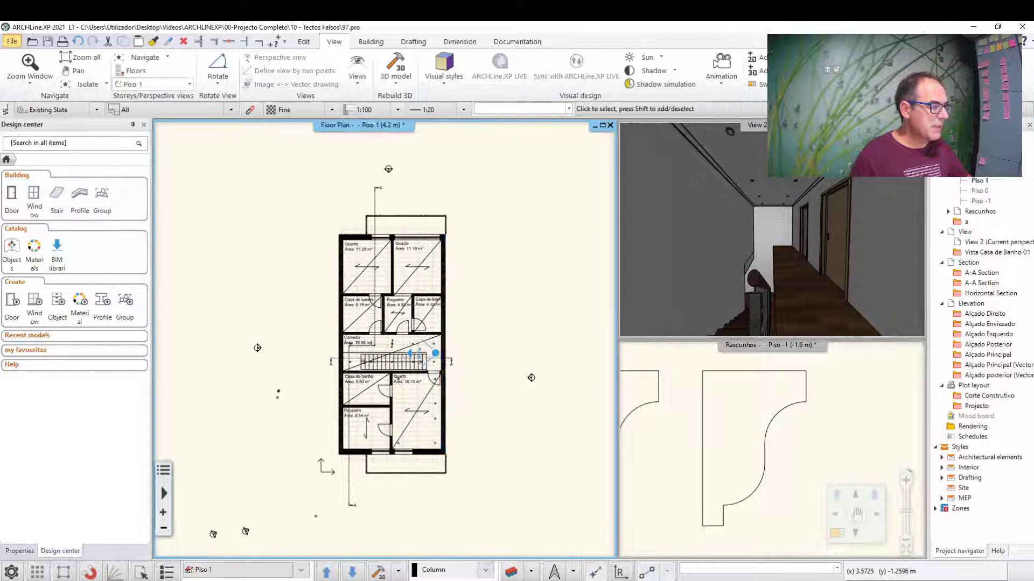
pyautogui.click(353, 571)
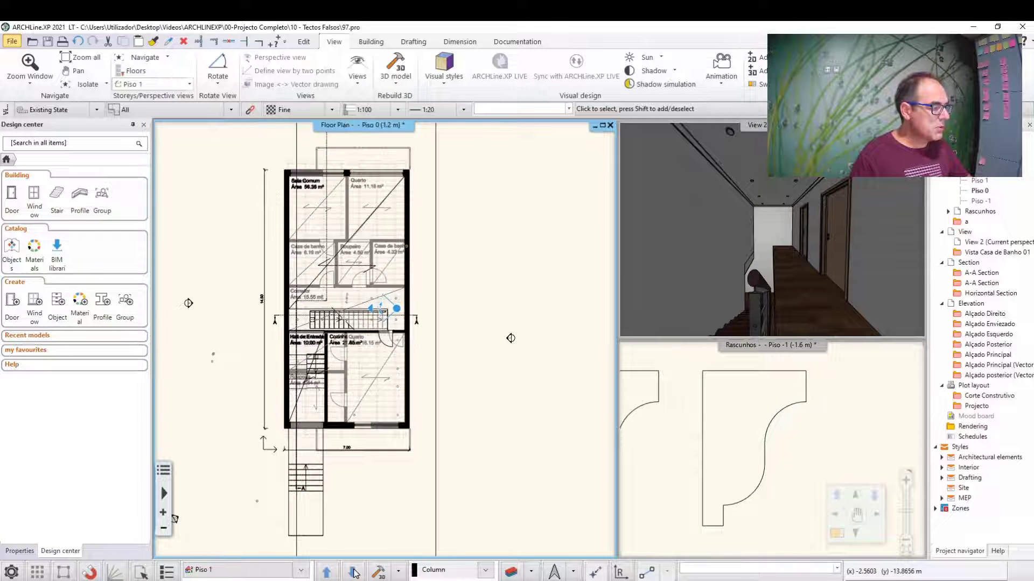
# Move the View 2 camera to the left of the Piso 0 plan.
pyautogui.scroll(-1, 328, 327)
pyautogui.scroll(-1, 328, 327)
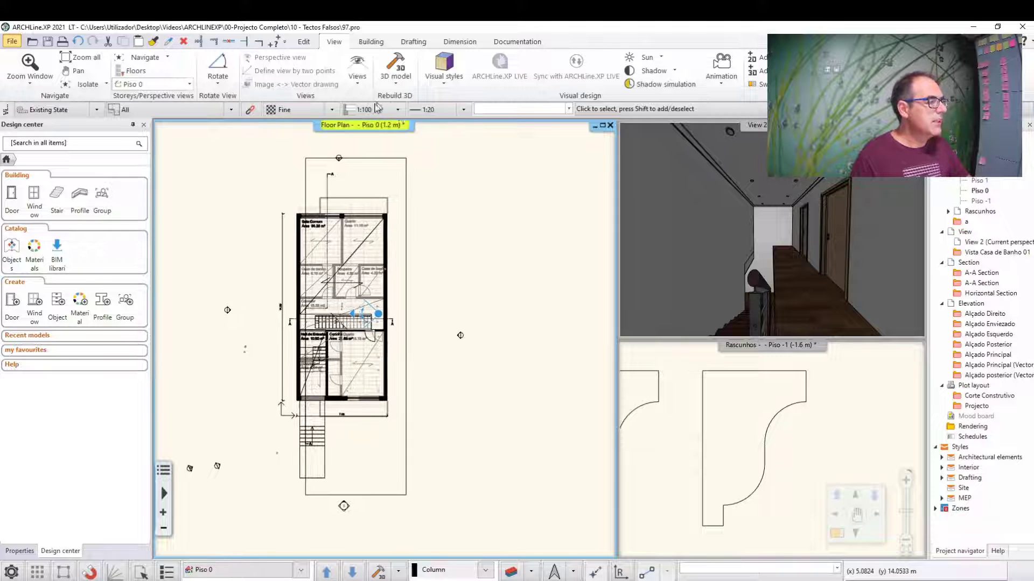
pyautogui.click(407, 311)
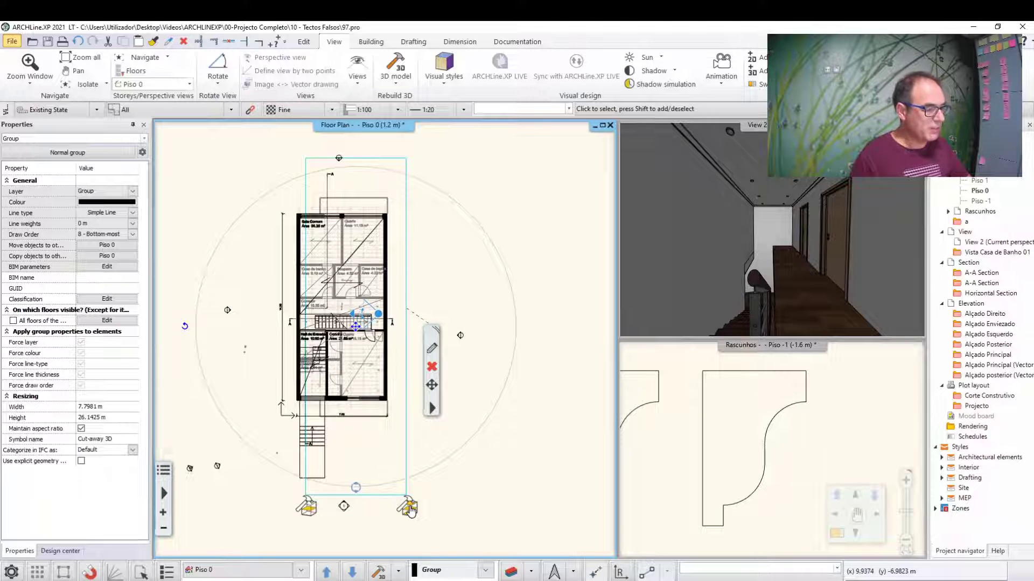
pyautogui.click(428, 505)
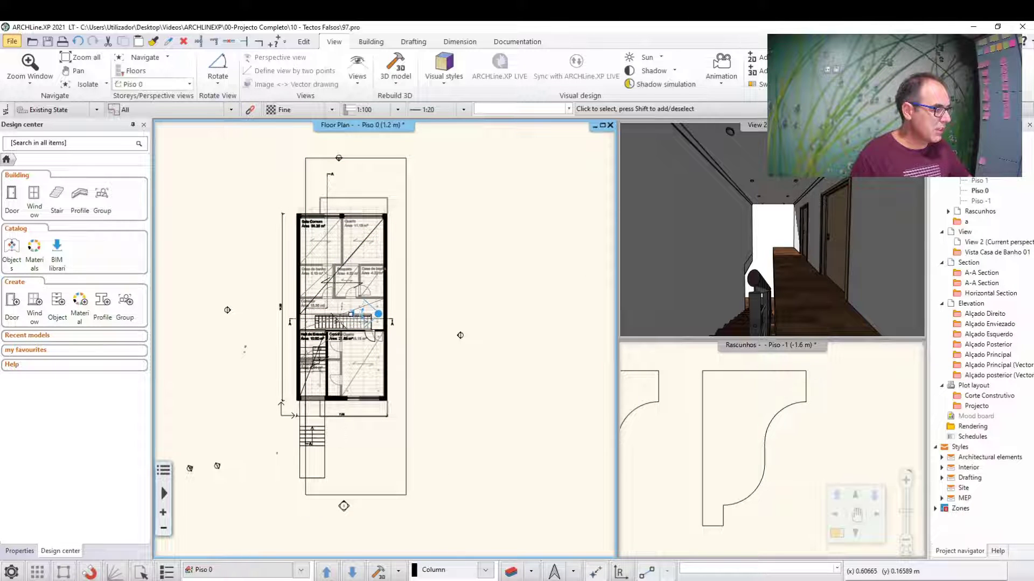
pyautogui.moveTo(379, 313)
pyautogui.mouseDown()
pyautogui.moveTo(197, 311)
pyautogui.moveTo(278, 307)
pyautogui.mouseUp()
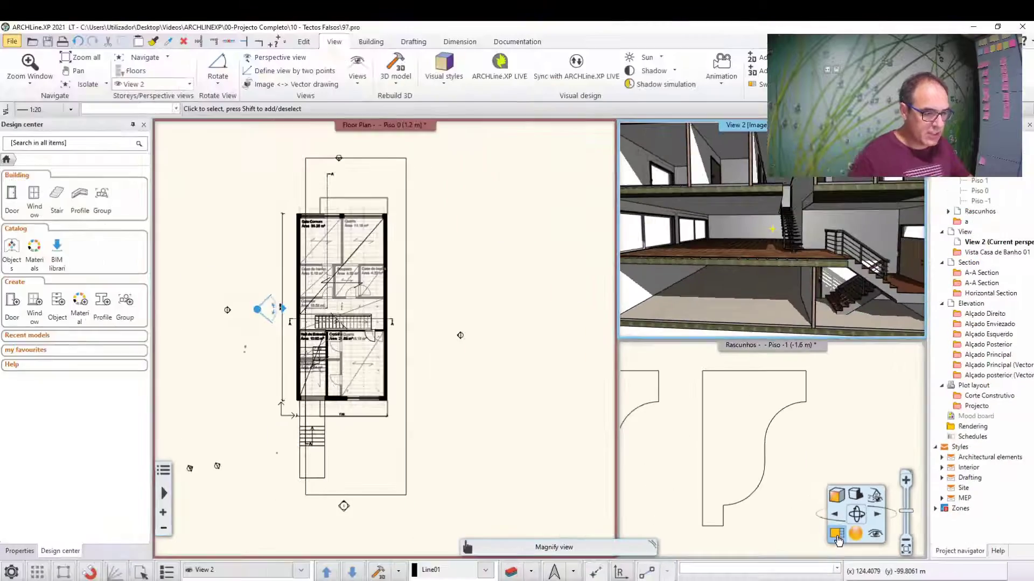
# Walk the 3D camera up toward the hallway ceiling and inspect the cornice beside the brick pillar.
pyautogui.click(837, 538)
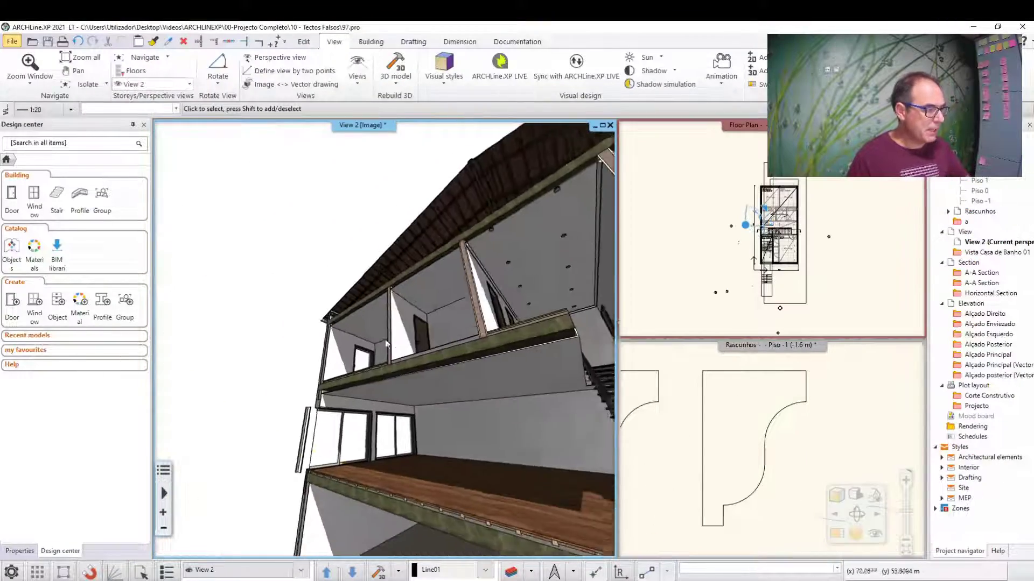
pyautogui.moveTo(387, 345)
pyautogui.mouseDown(button='middle')
pyautogui.moveTo(270, 371)
pyautogui.moveTo(344, 385)
pyautogui.moveTo(289, 344)
pyautogui.moveTo(339, 347)
pyautogui.moveTo(328, 341)
pyautogui.mouseUp(button='middle')
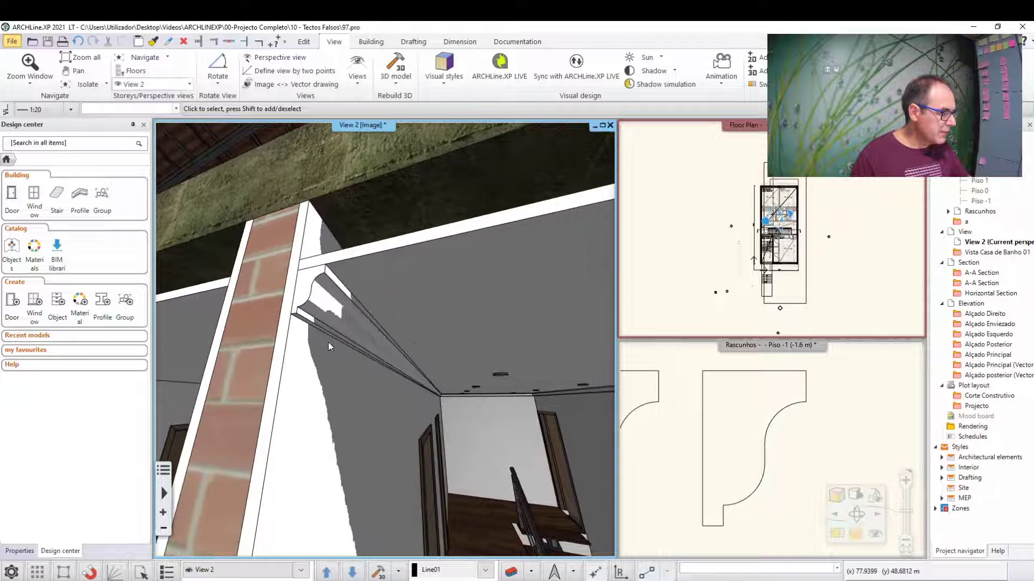
pyautogui.click(316, 307)
pyautogui.press('Escape')
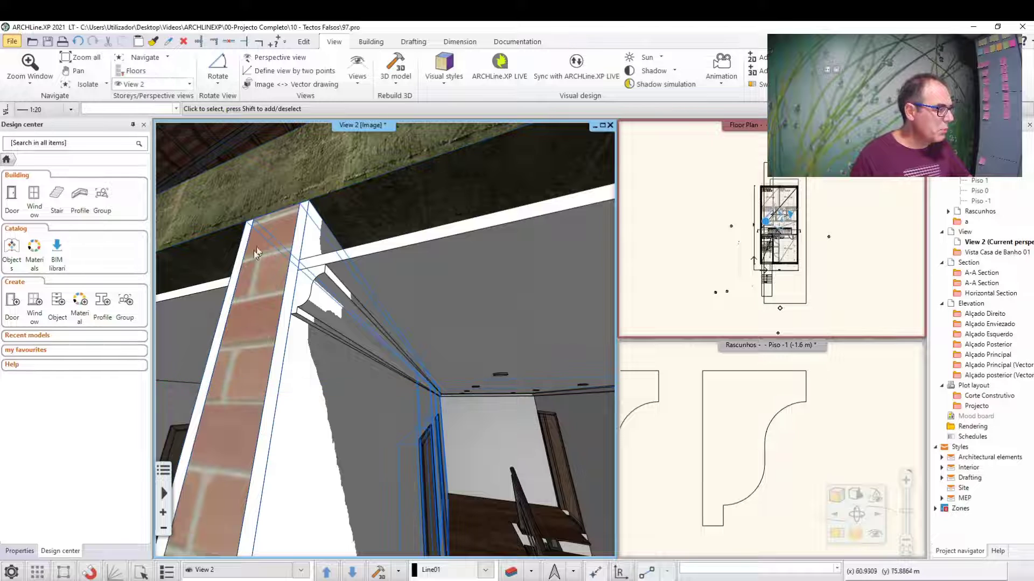